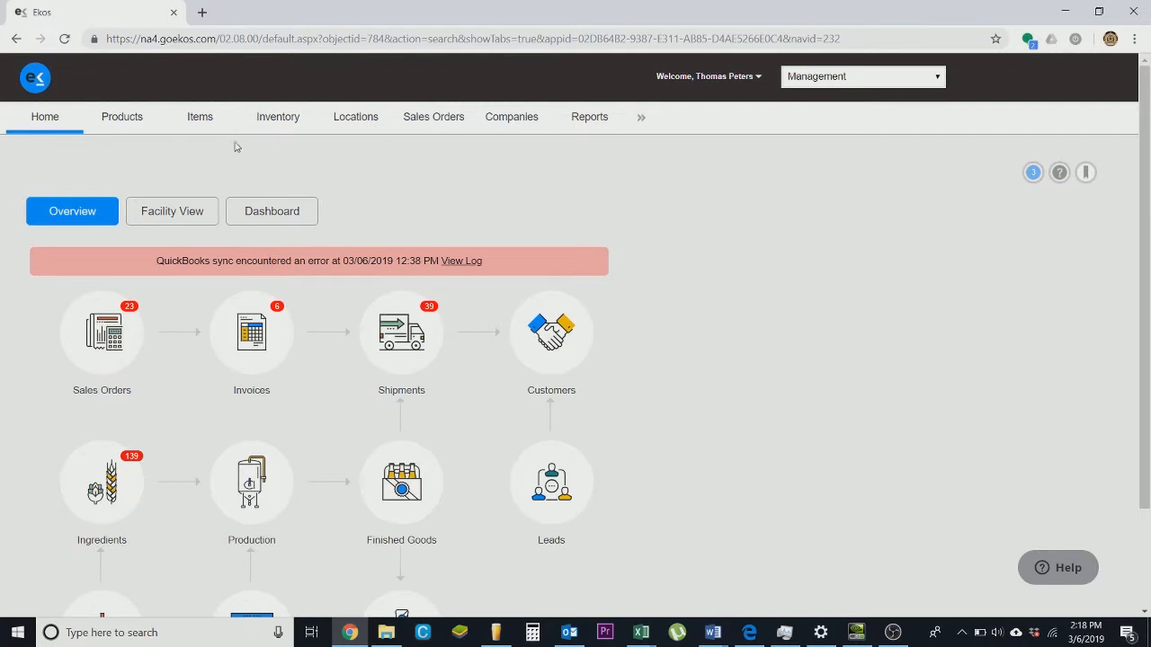
# - Start adding a new product named Test Beer with the abbreviation TEST
pyautogui.click(139, 129)
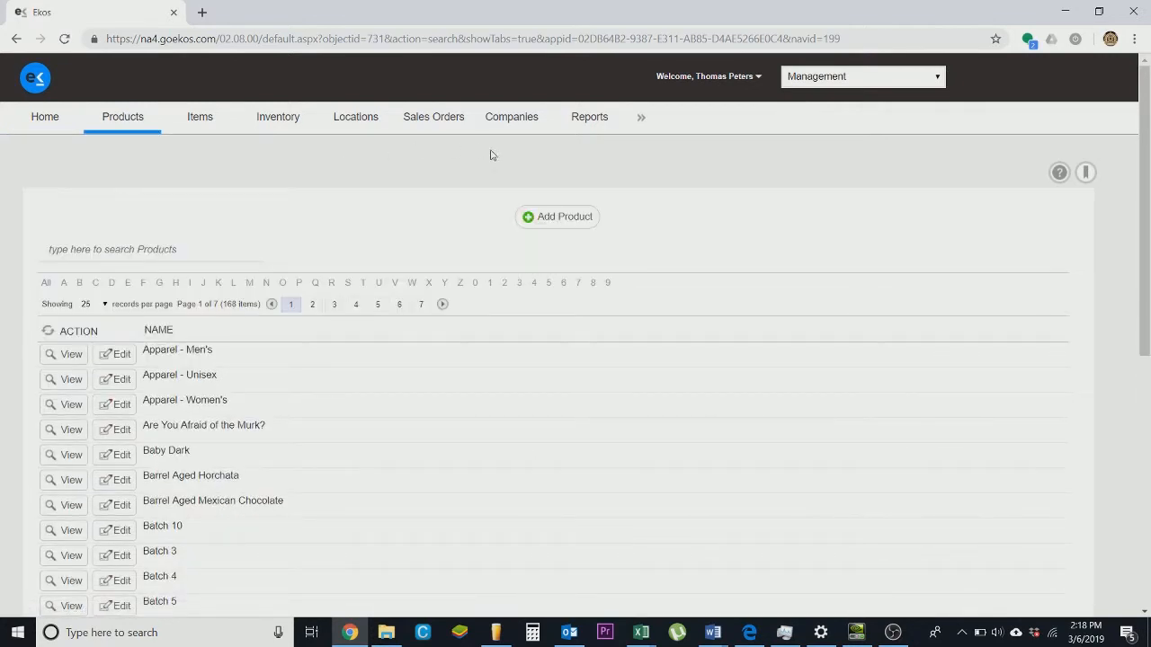
pyautogui.click(548, 220)
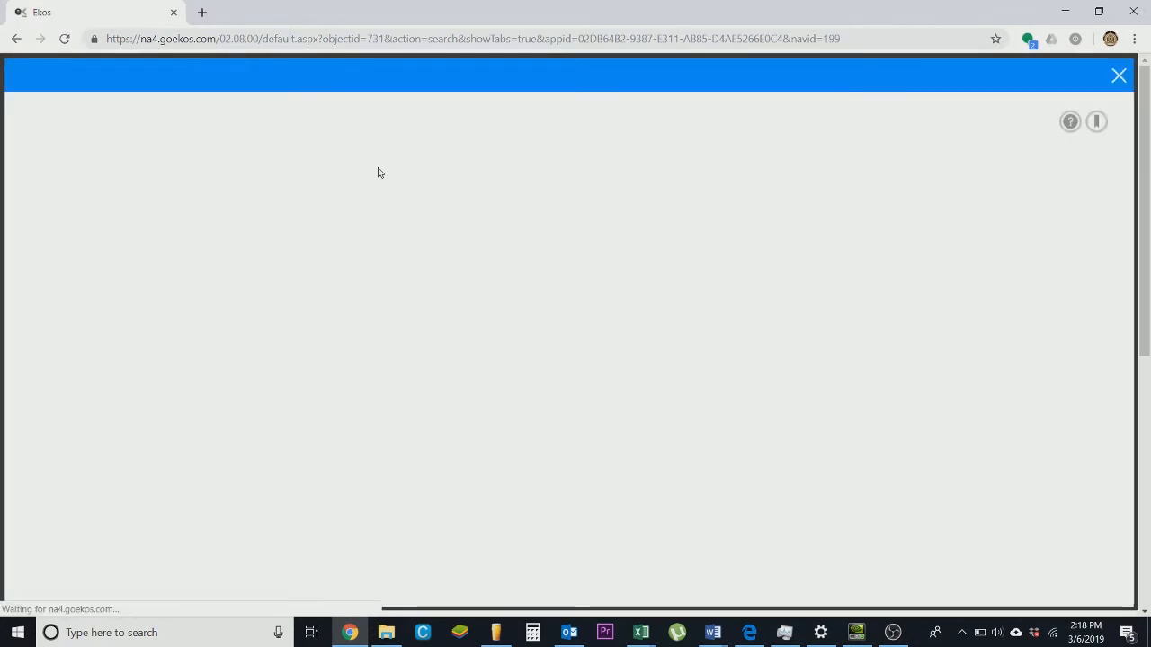
pyautogui.write('Te')
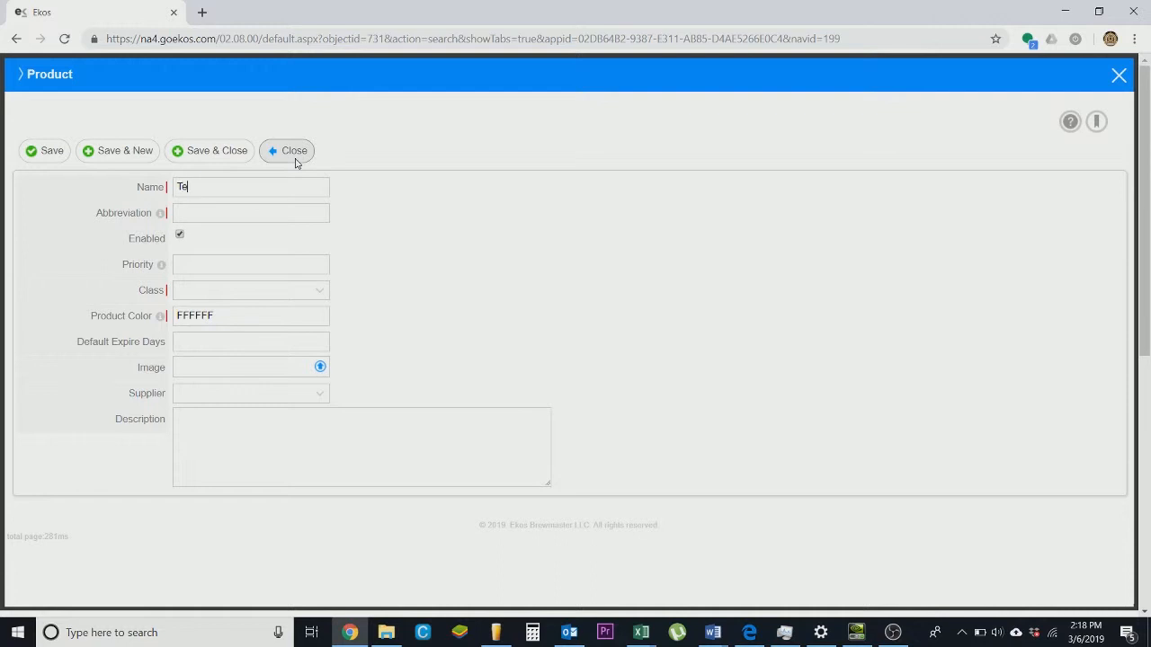
pyautogui.write('st Beer')
pyautogui.write('TE')
pyautogui.write('STqq')
pyautogui.press('BackSpace')
pyautogui.press('BackSpace')
# - Set the product's class to Beer and pick the product colour FFCC66
pyautogui.click(319, 295)
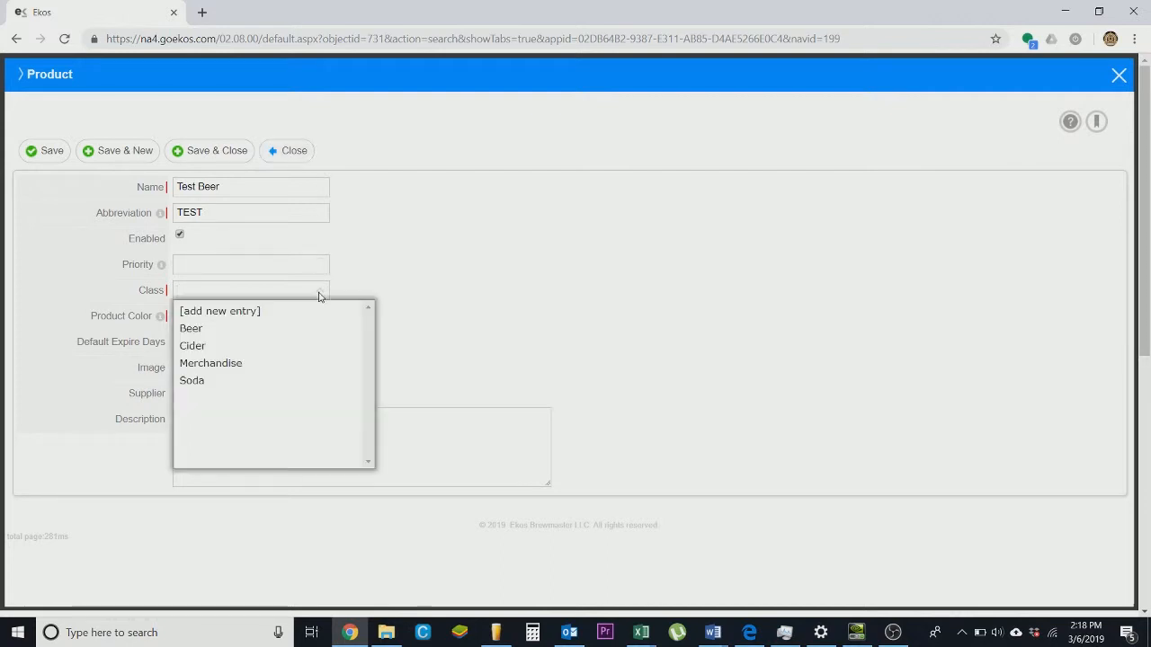
pyautogui.click(290, 333)
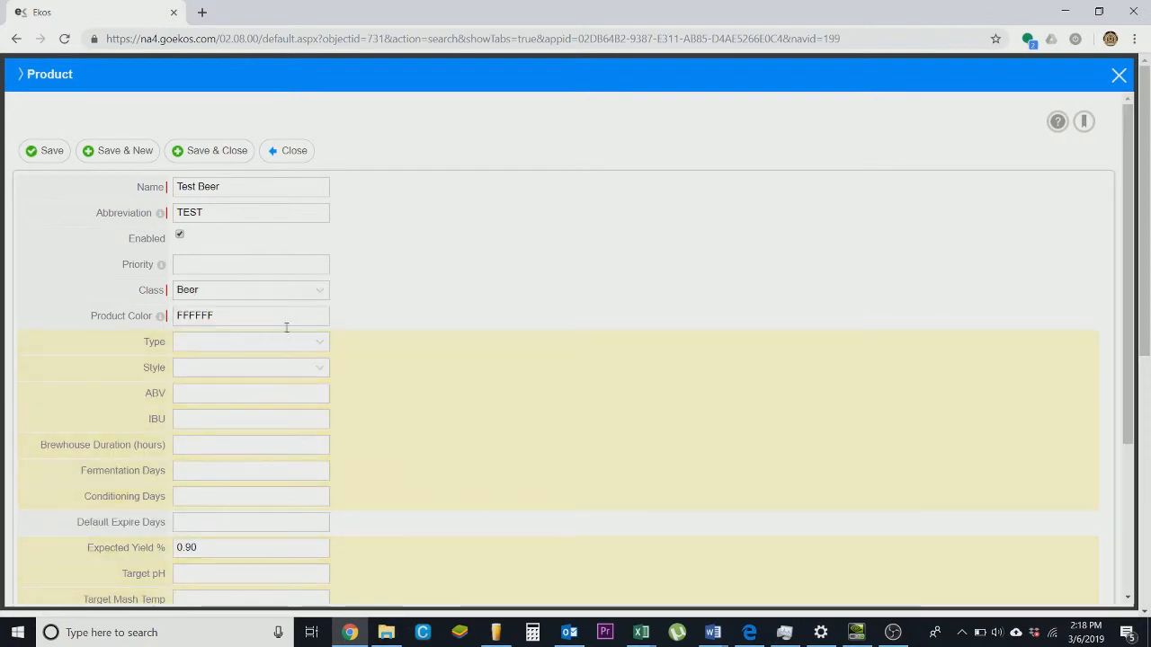
pyautogui.click(235, 316)
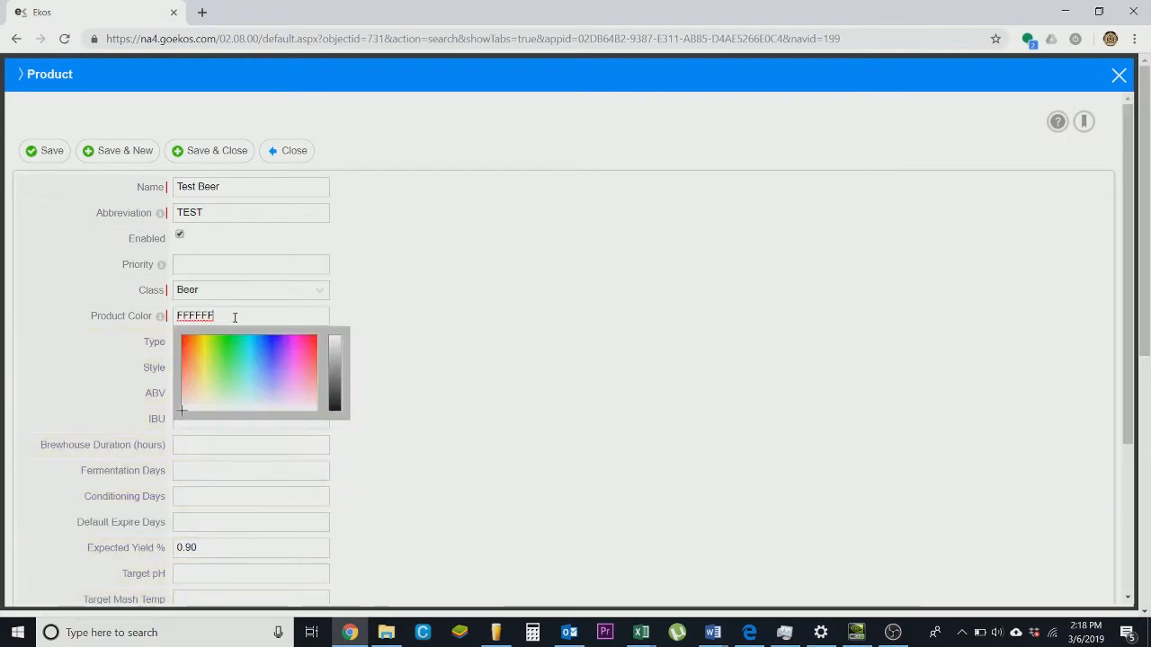
pyautogui.click(196, 363)
pyautogui.click(408, 413)
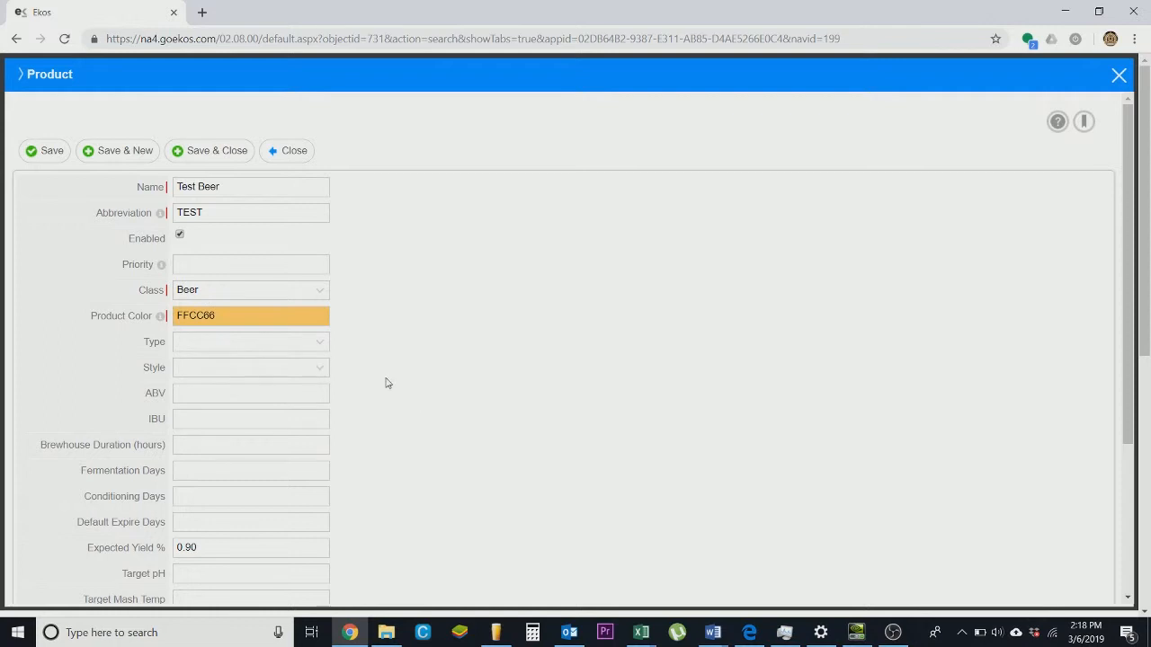
# - Set the beer's type to Ale and its style to IPA
pyautogui.scroll(-3, 378, 360)
pyautogui.scroll(1, 355, 296)
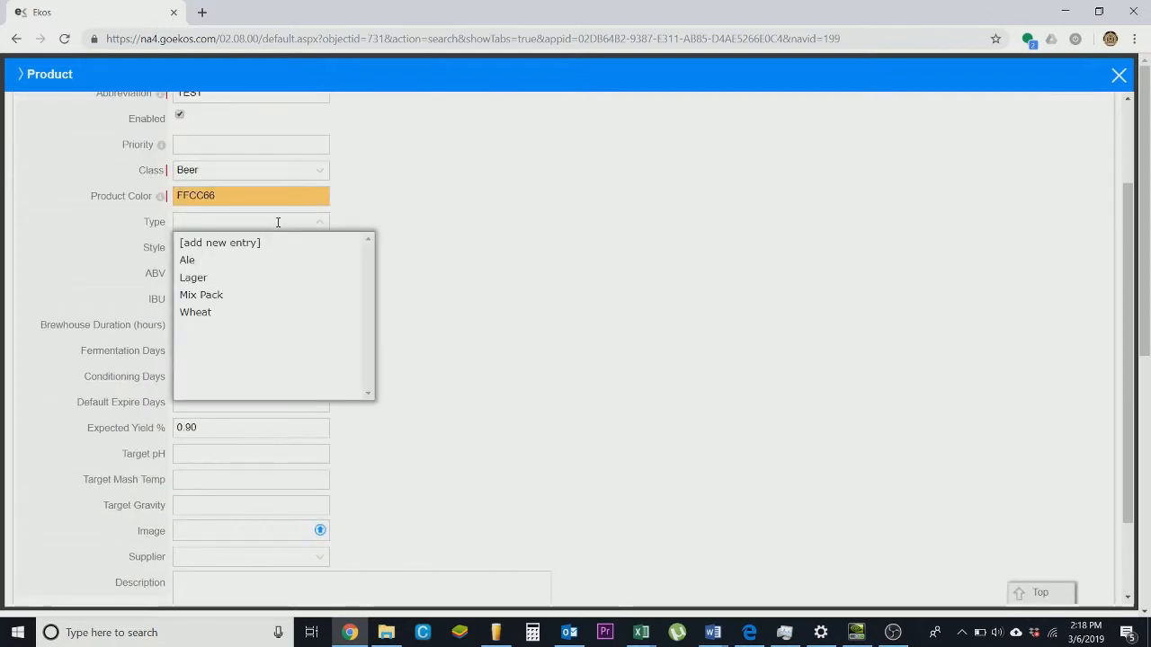
pyautogui.click(239, 261)
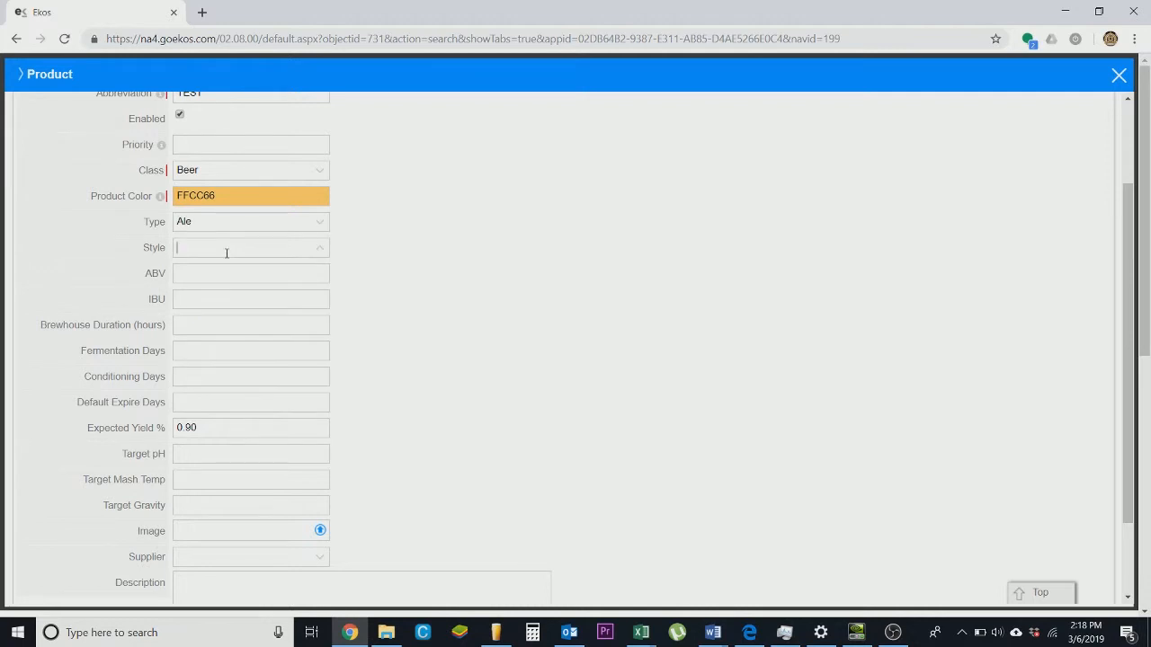
pyautogui.click(226, 252)
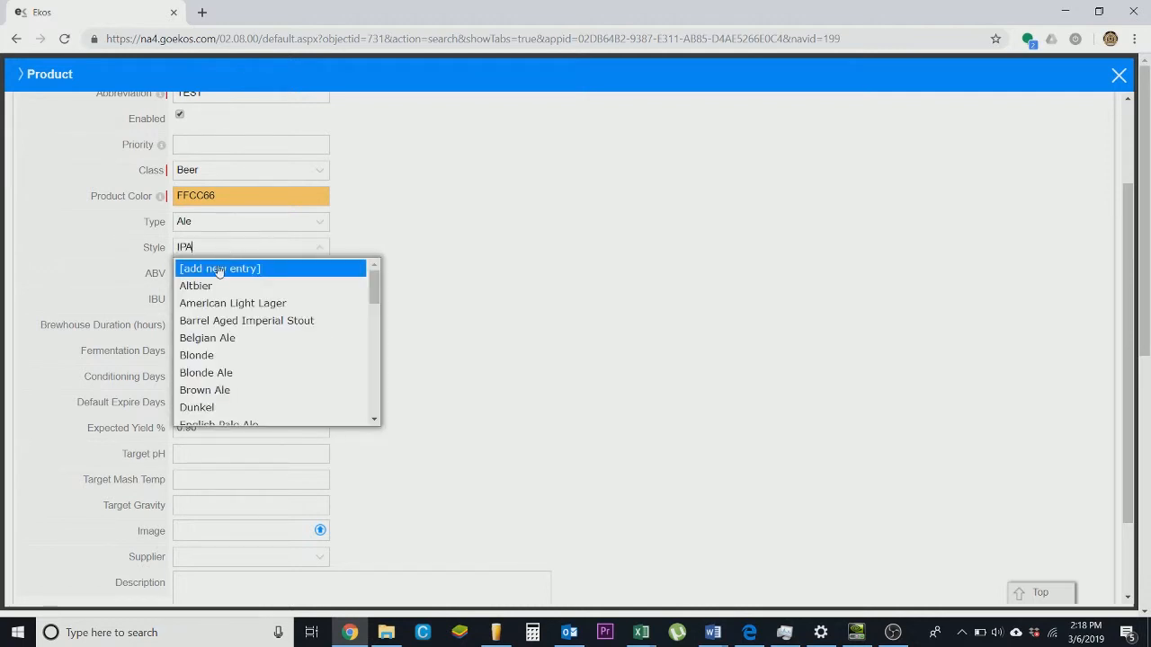
pyautogui.click(206, 303)
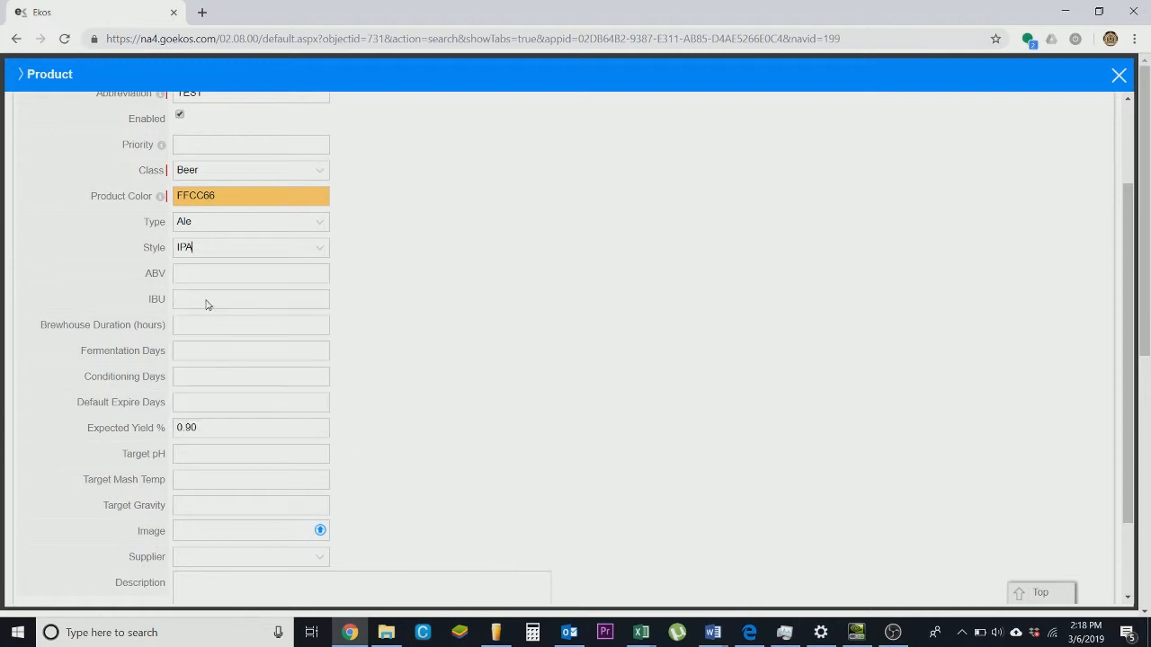
# - Enter an ABV of 7 and save and close the new product
pyautogui.click(201, 271)
pyautogui.scroll(-2, 296, 313)
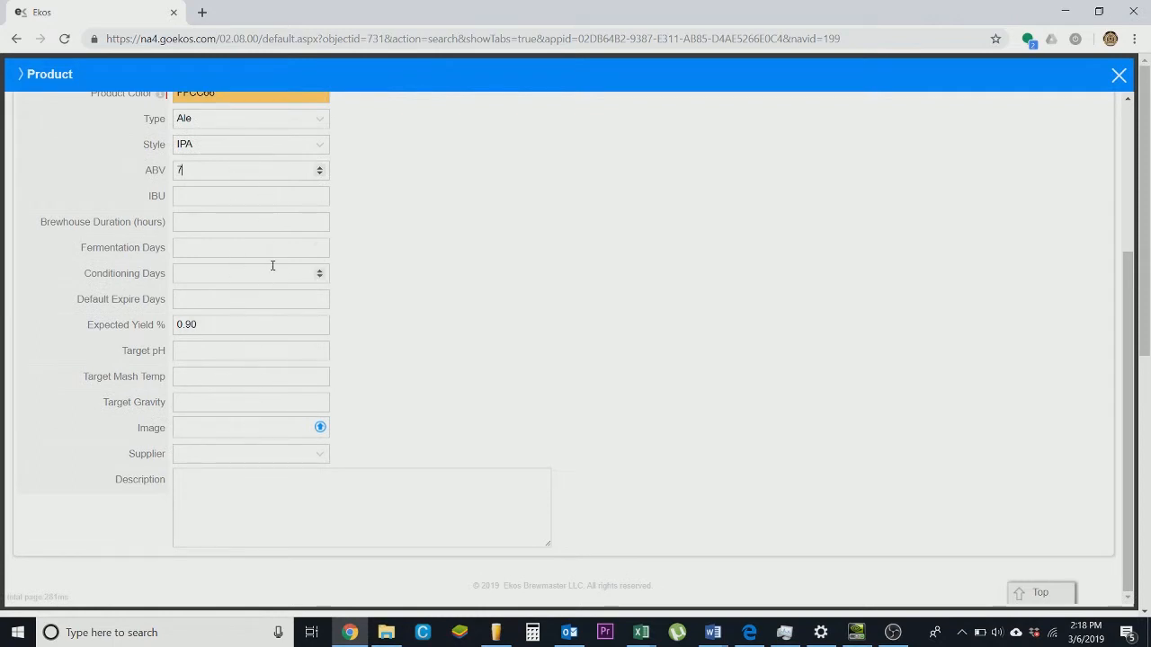
pyautogui.scroll(5, 465, 268)
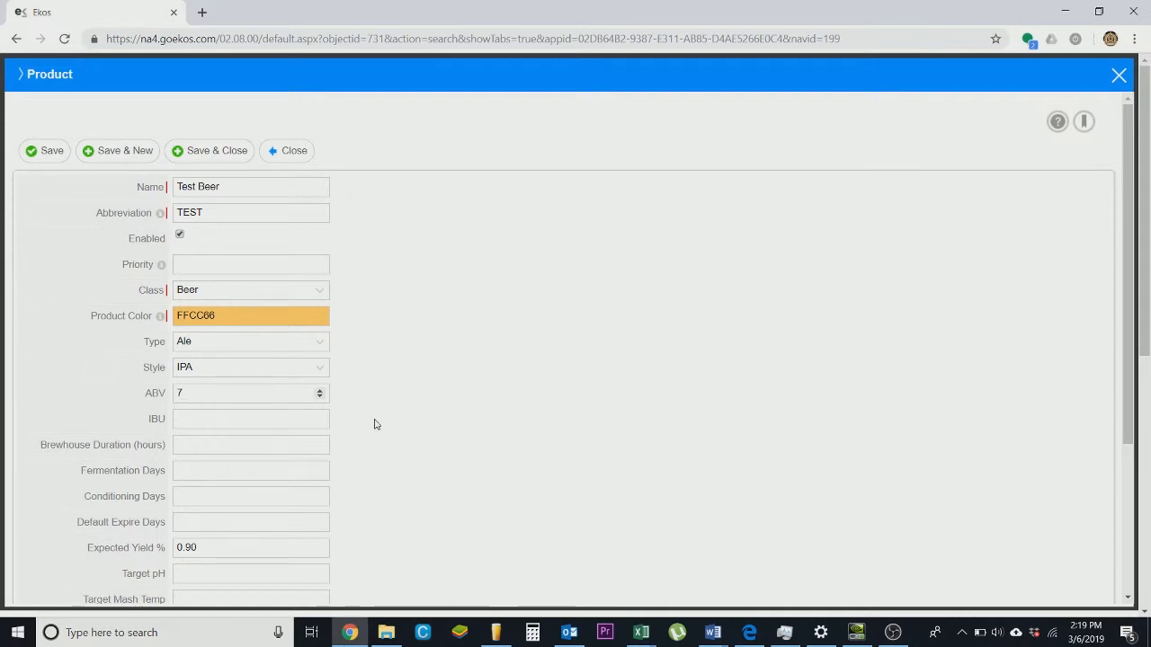
pyautogui.click(196, 160)
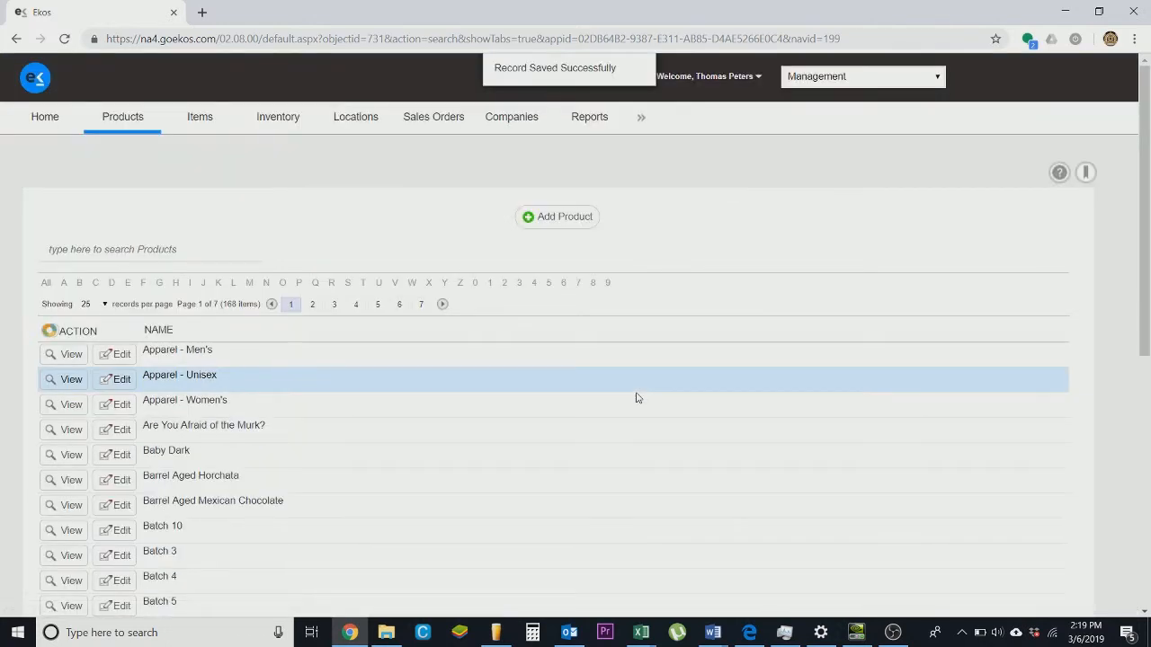
# - Search the products for templ and open the Template - Dry Hopped Beer product
pyautogui.scroll(-3, 419, 396)
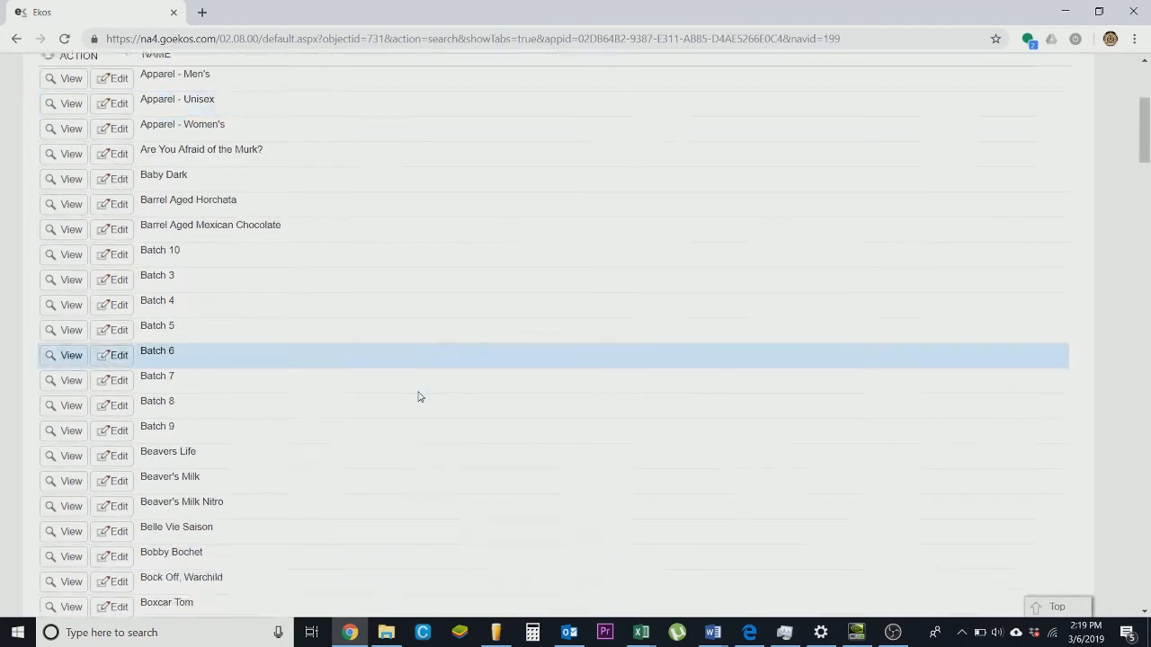
pyautogui.scroll(4, 419, 395)
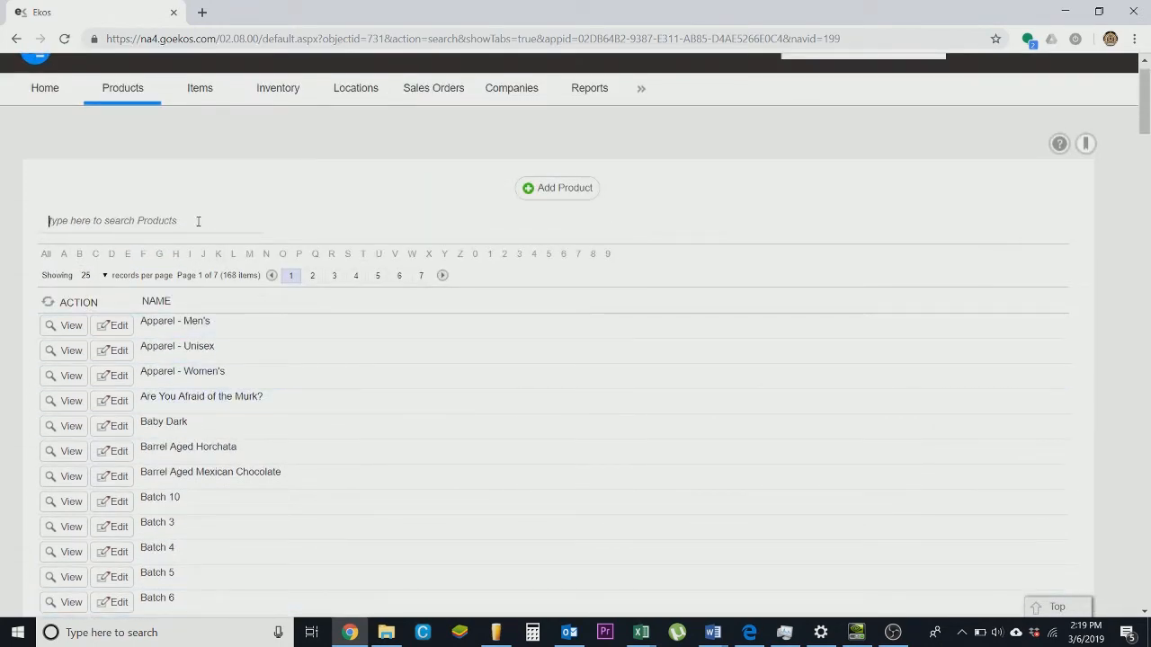
pyautogui.write('tem')
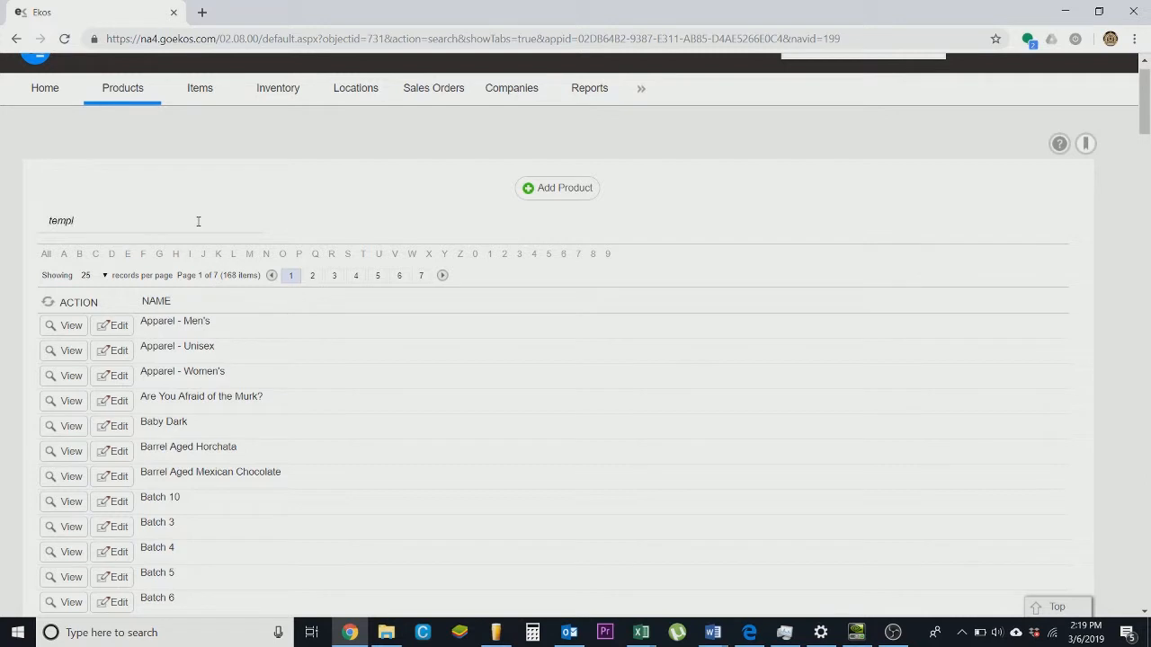
pyautogui.write('pl')
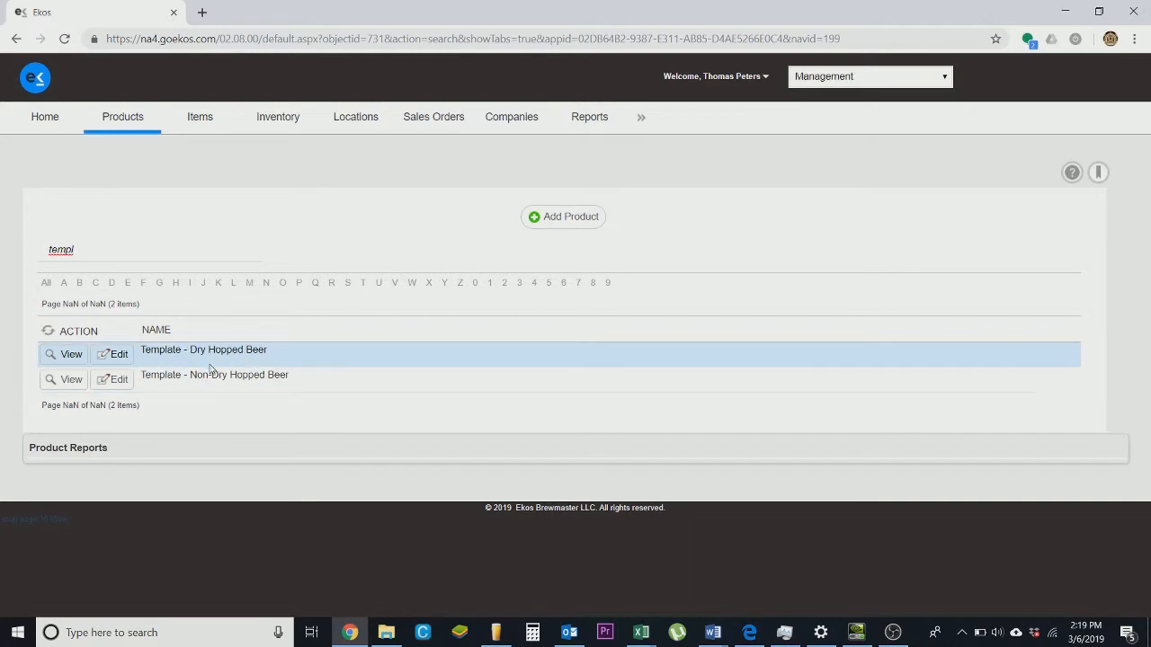
pyautogui.click(71, 356)
# - Open the Rocky Point recipe from the template product's recipes list
pyautogui.scroll(-2, 547, 414)
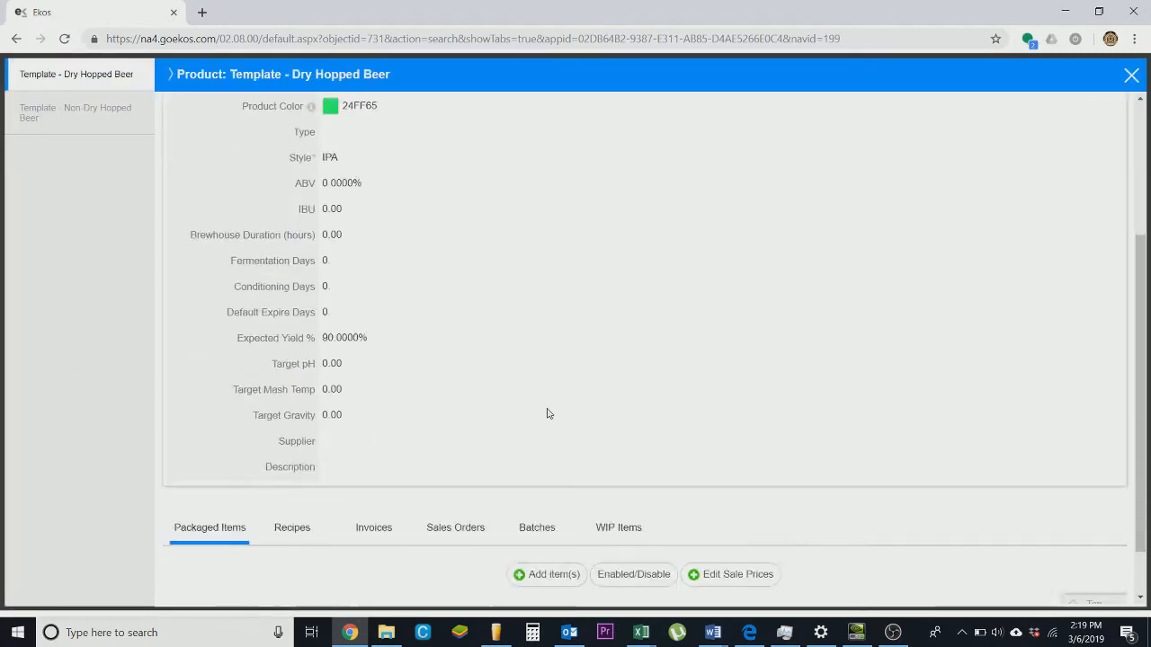
pyautogui.scroll(-1, 548, 414)
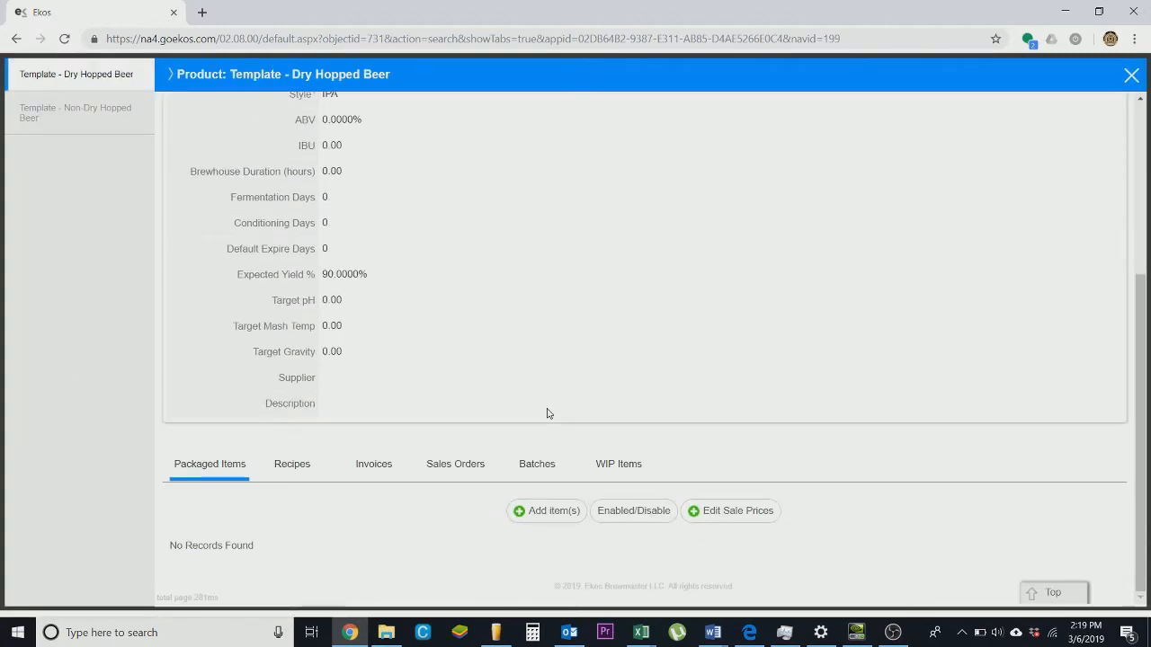
pyautogui.click(297, 464)
pyautogui.scroll(-2, 618, 451)
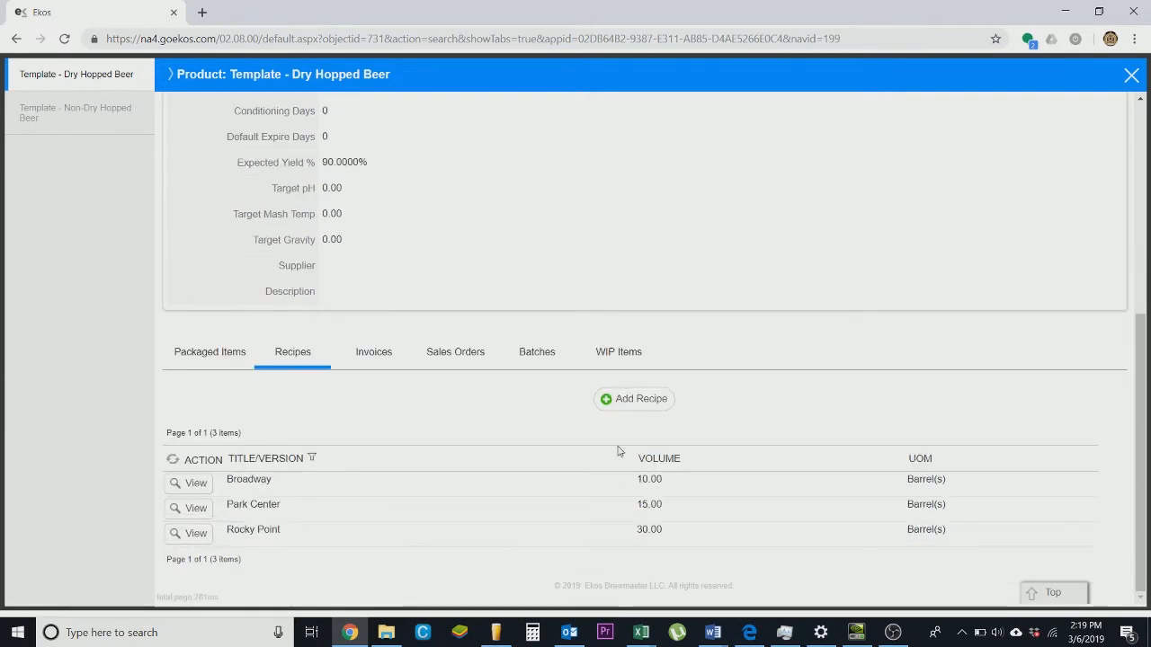
pyautogui.click(196, 535)
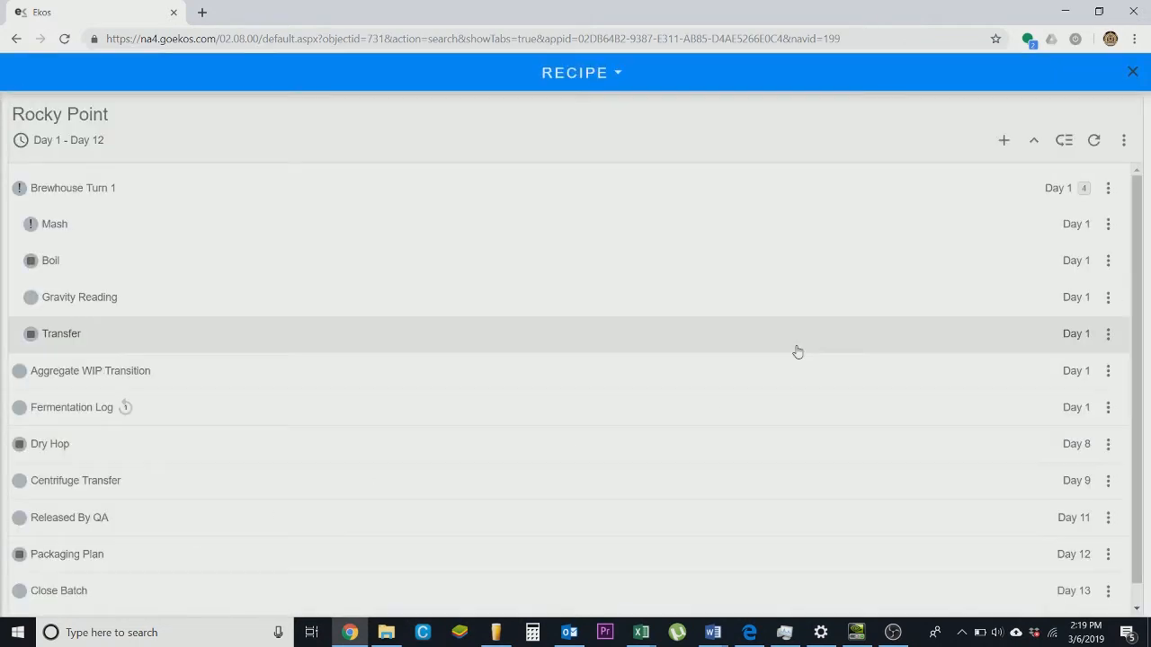
# - Examine the details of the Mash, Boil, Gravity Reading and following brewhouse tasks in the recipe
pyautogui.scroll(-1, 722, 249)
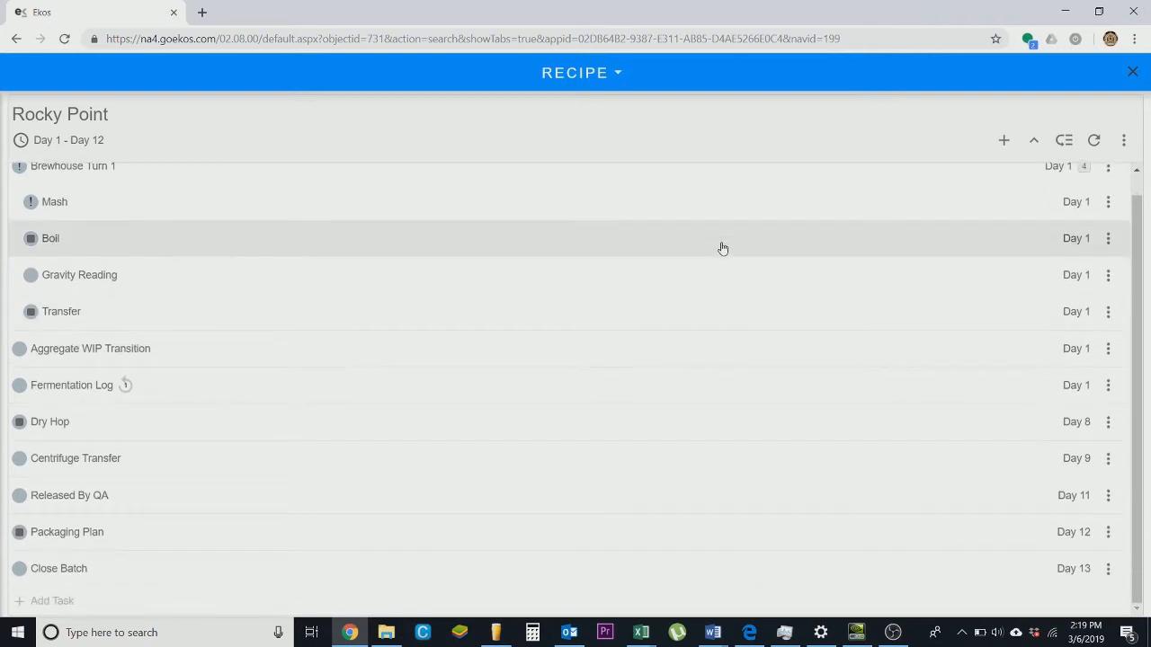
pyautogui.scroll(1, 722, 246)
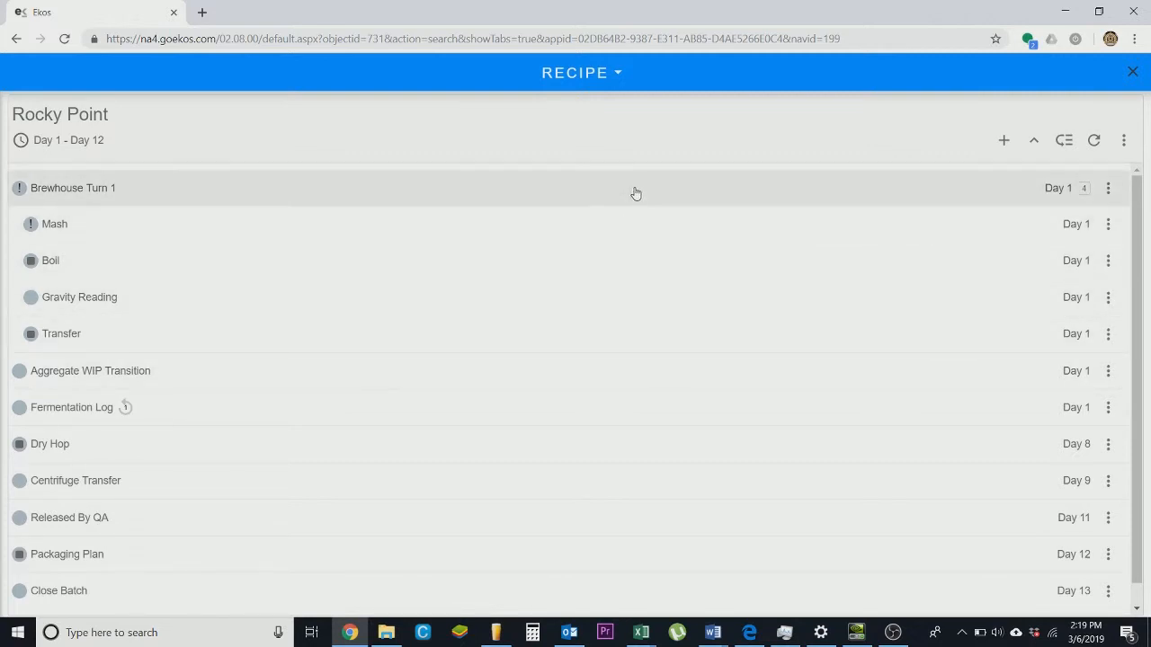
pyautogui.click(625, 235)
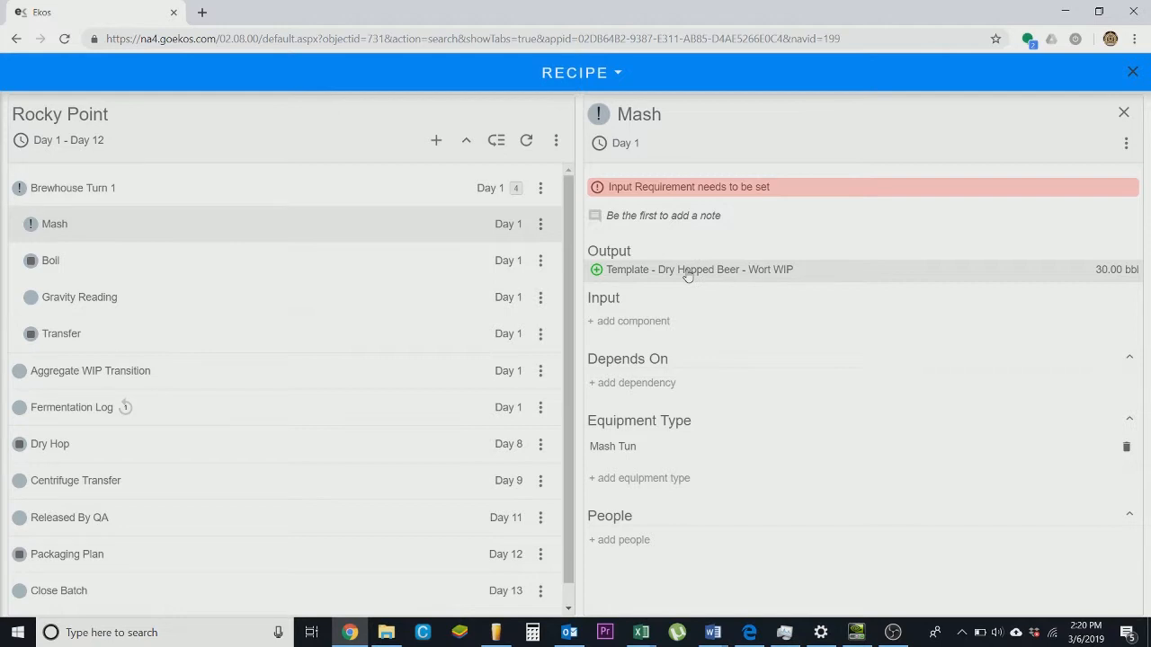
pyautogui.click(410, 274)
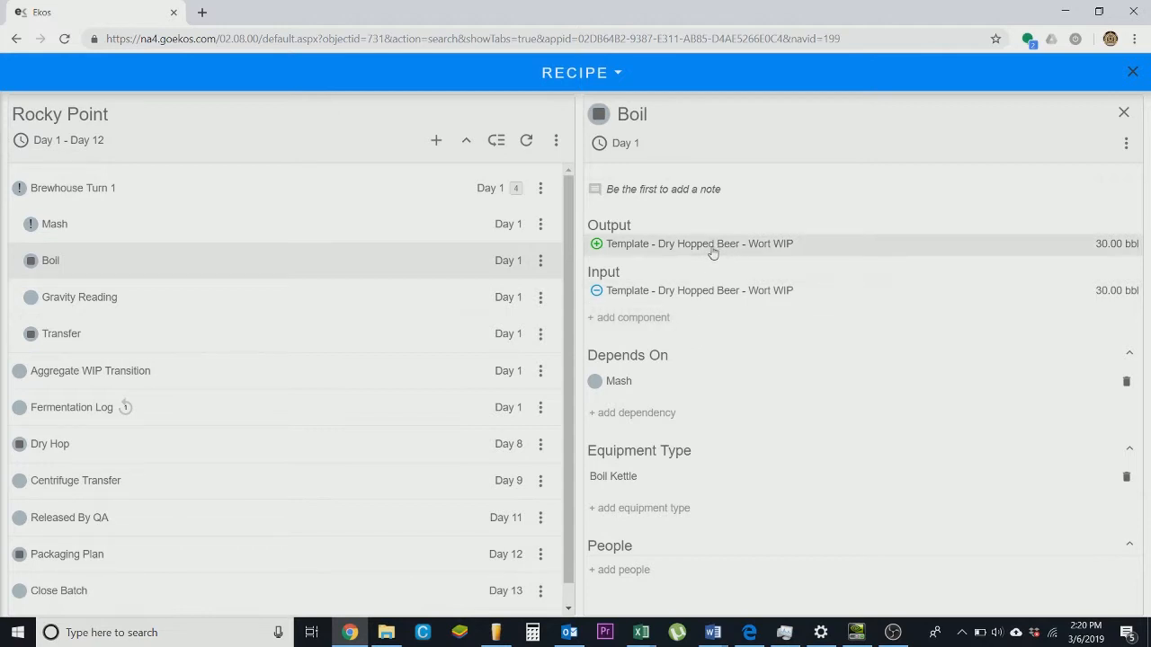
pyautogui.click(404, 300)
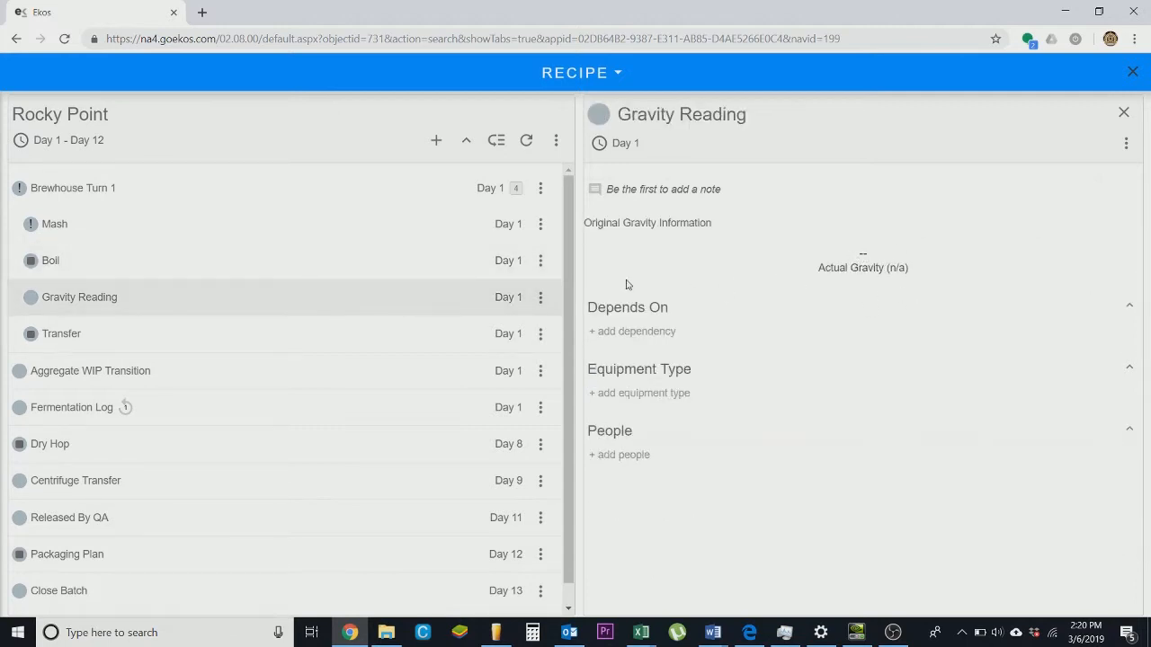
pyautogui.click(263, 336)
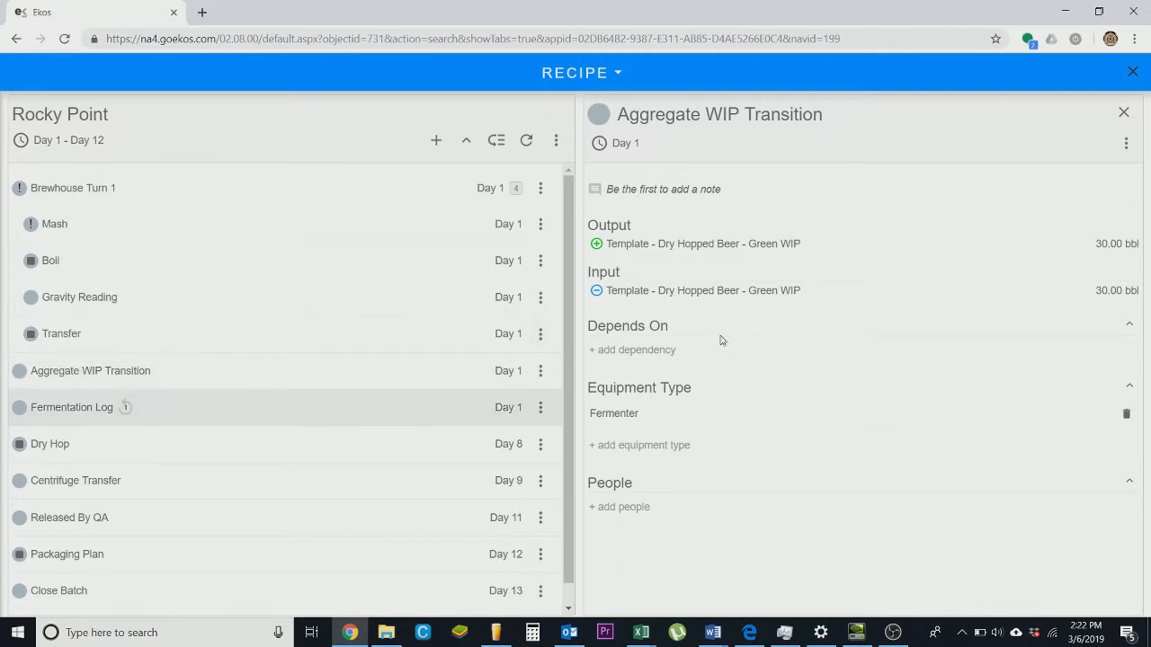
# - Examine the fermentation, centrifuge, QA release and packaging tasks, then close the task details
pyautogui.click(315, 402)
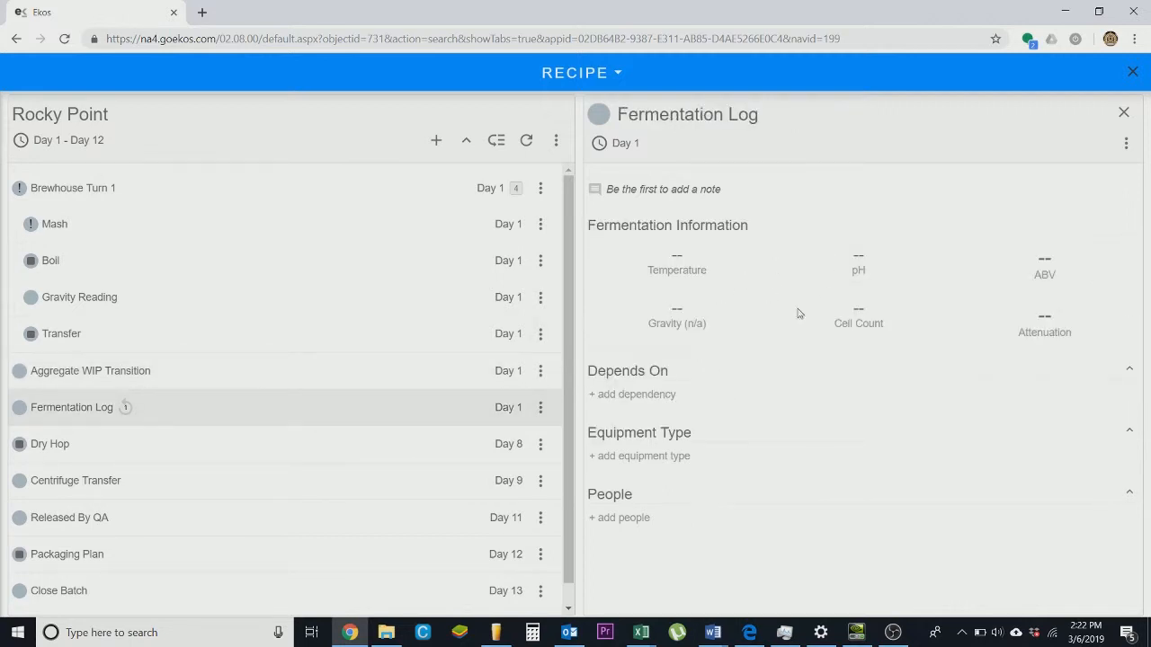
pyautogui.click(279, 447)
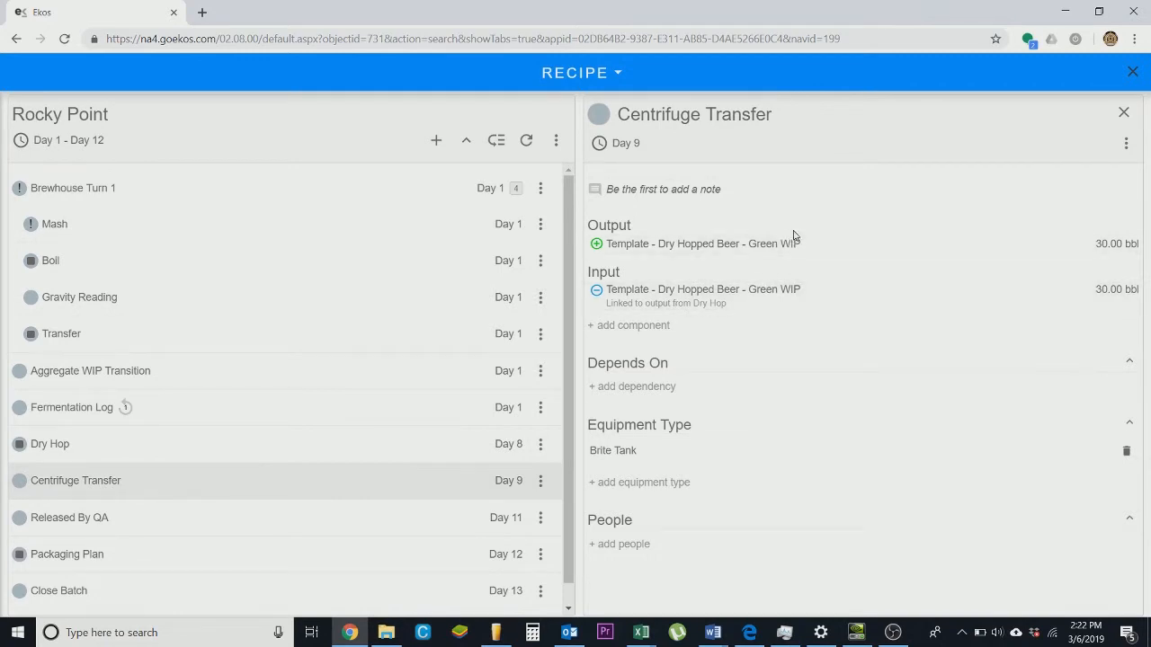
pyautogui.click(290, 523)
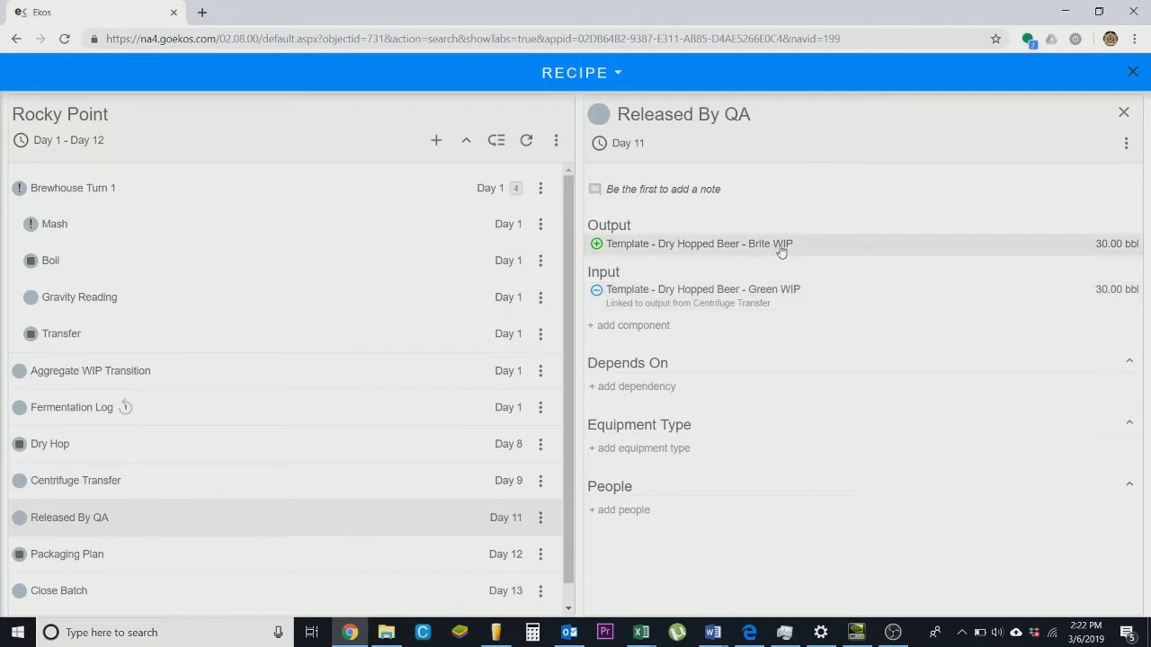
pyautogui.click(225, 541)
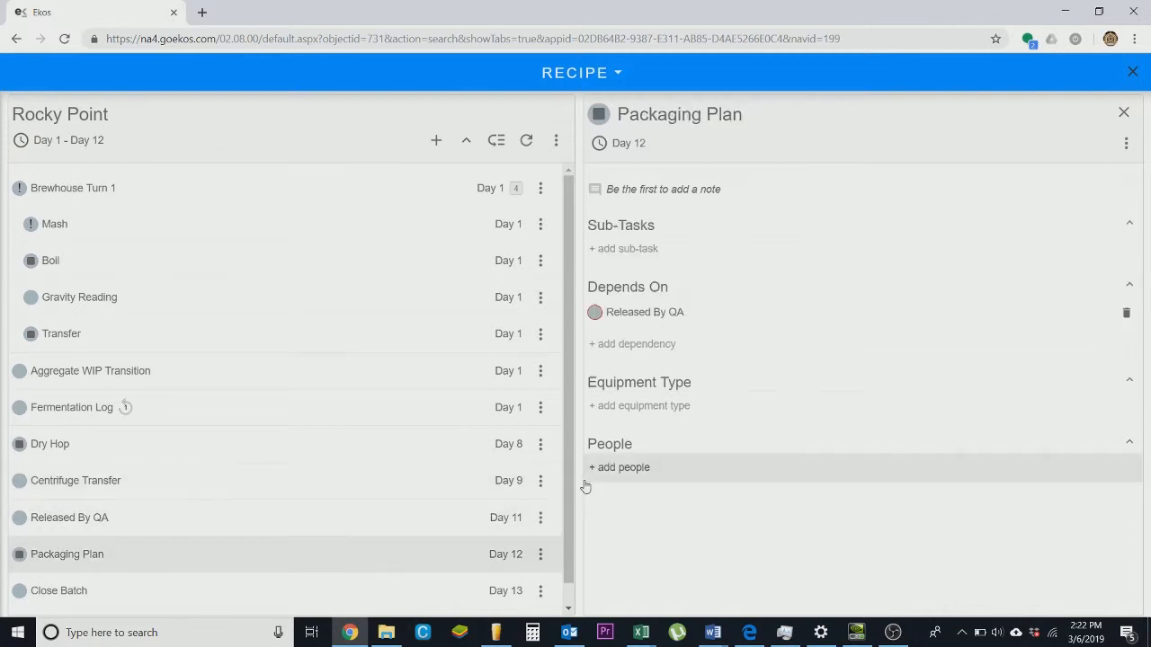
pyautogui.click(177, 602)
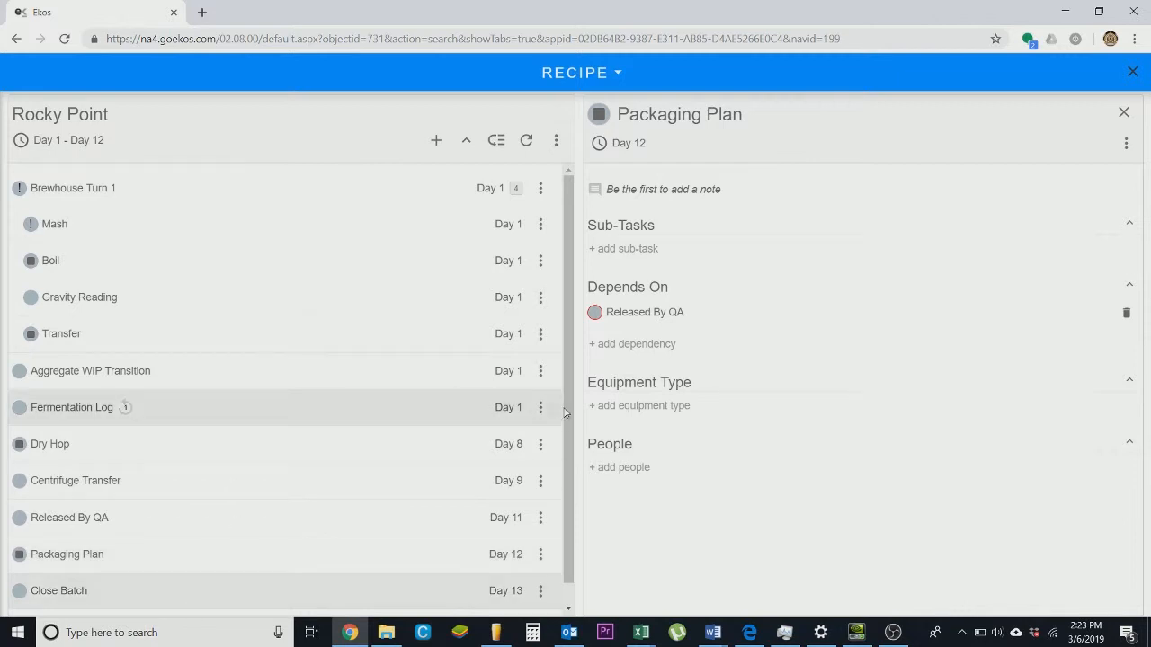
pyautogui.click(1124, 113)
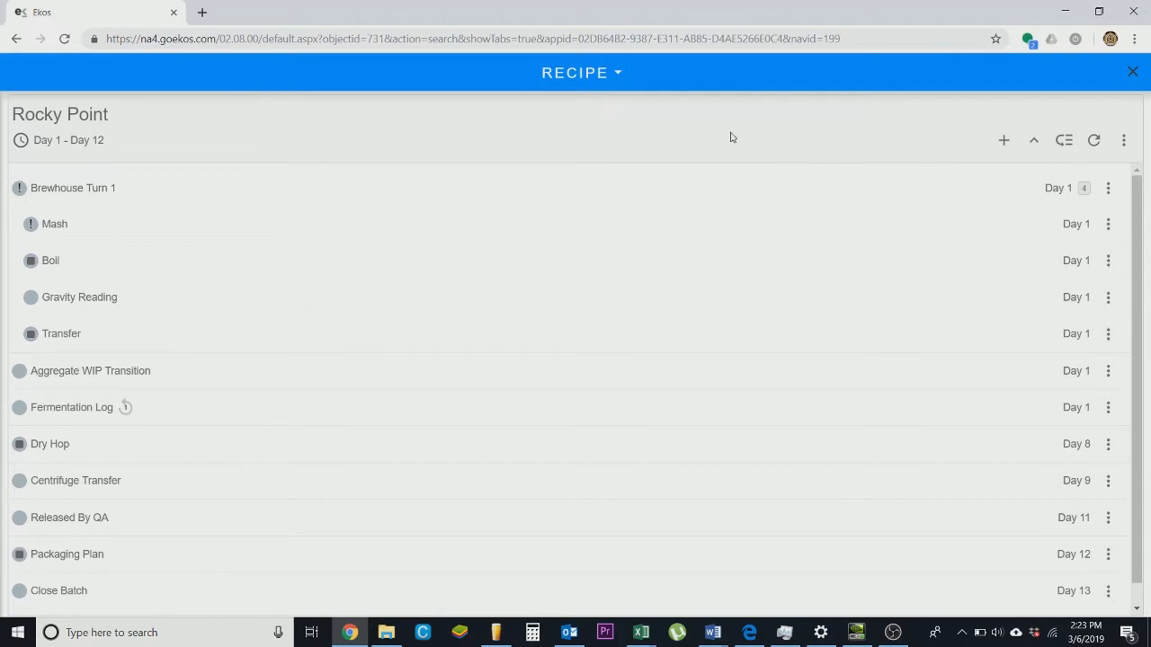
# - Copy the Rocky Point recipe, setting the copy's title to Rocky Point
pyautogui.click(1125, 145)
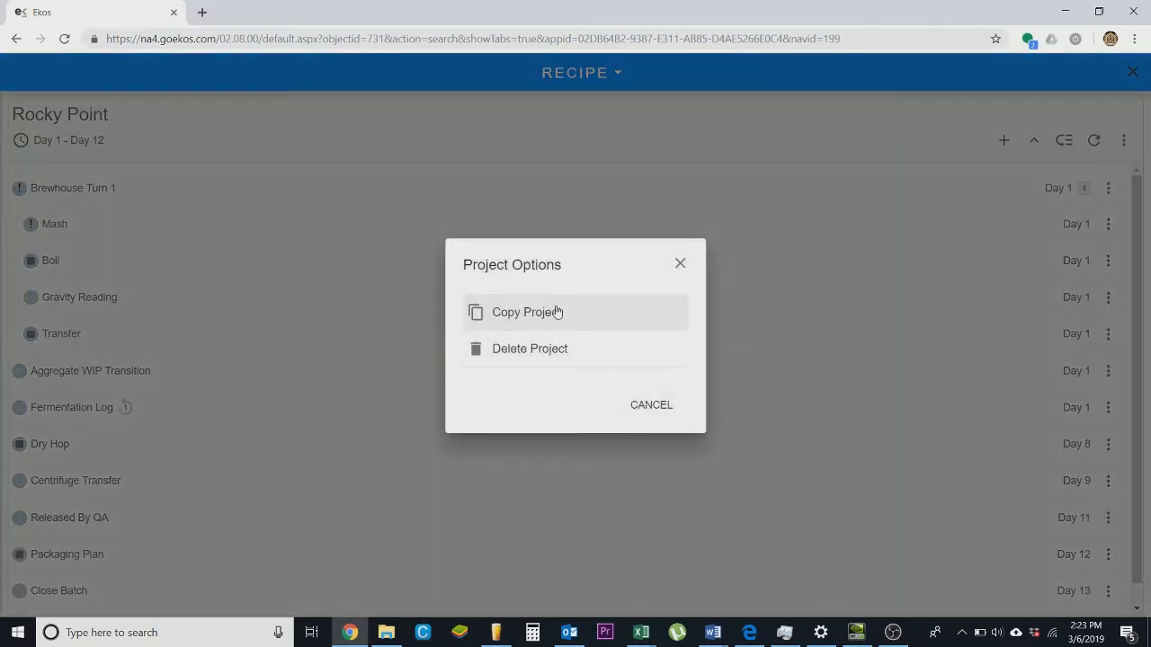
pyautogui.click(557, 311)
pyautogui.click(619, 263)
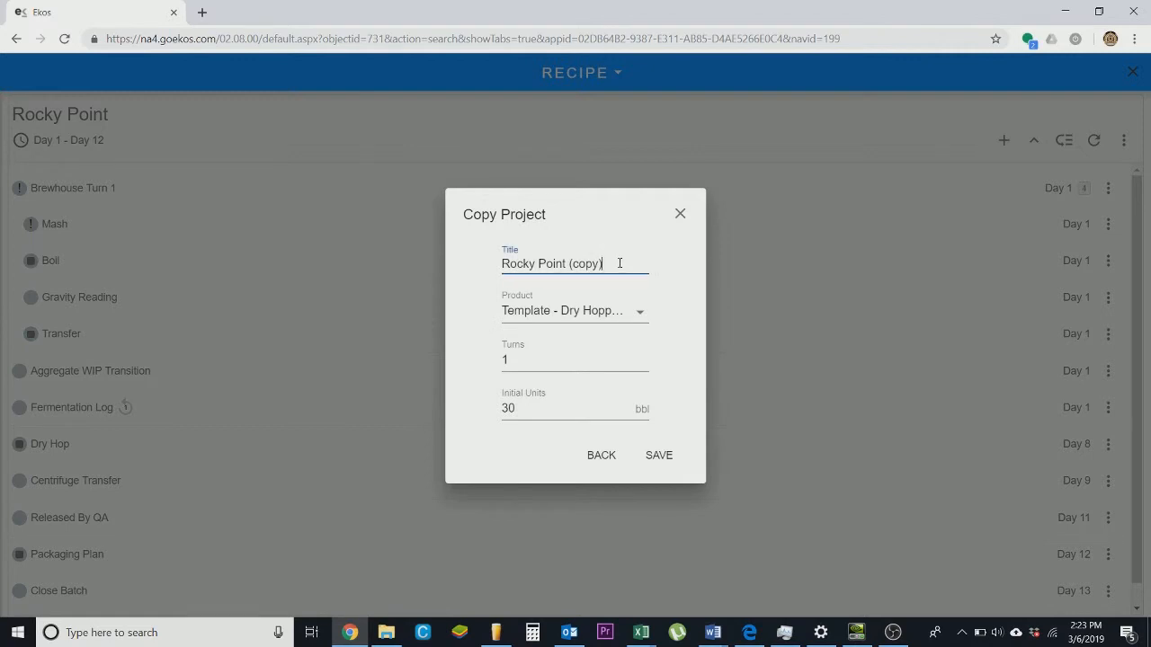
pyautogui.press('BackSpace')
pyautogui.press('BackSpace')
pyautogui.press('BackSpace')
# - Assign the recipe copy to the Test Beer product and save it
pyautogui.click(636, 311)
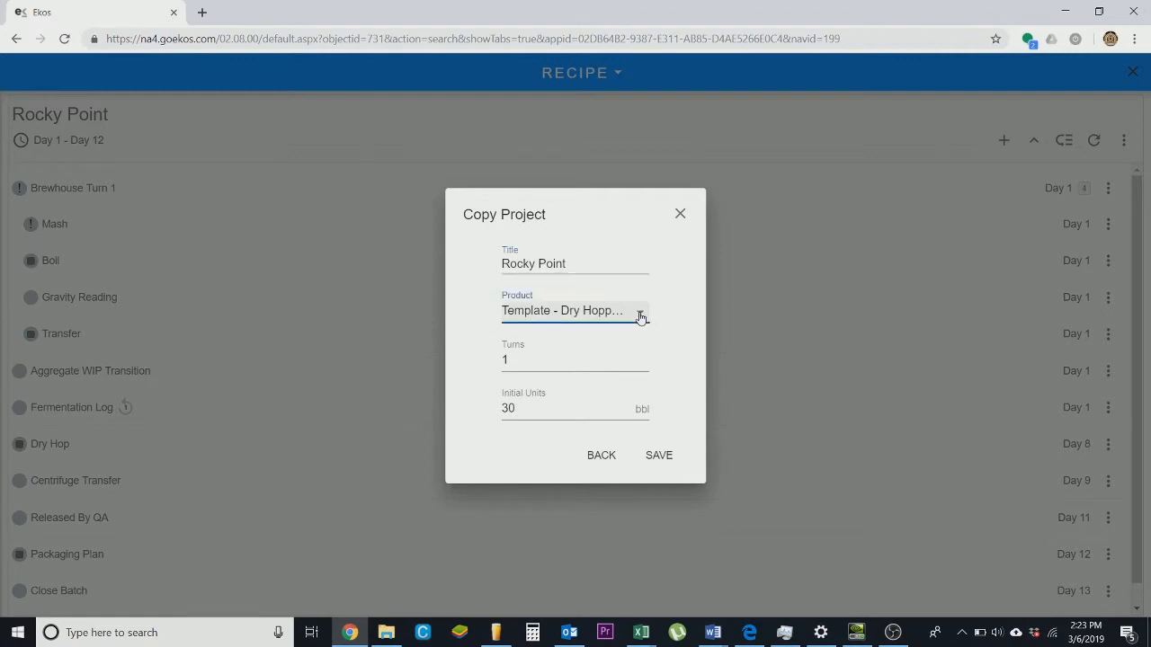
pyautogui.click(615, 329)
pyautogui.scroll(2, 620, 315)
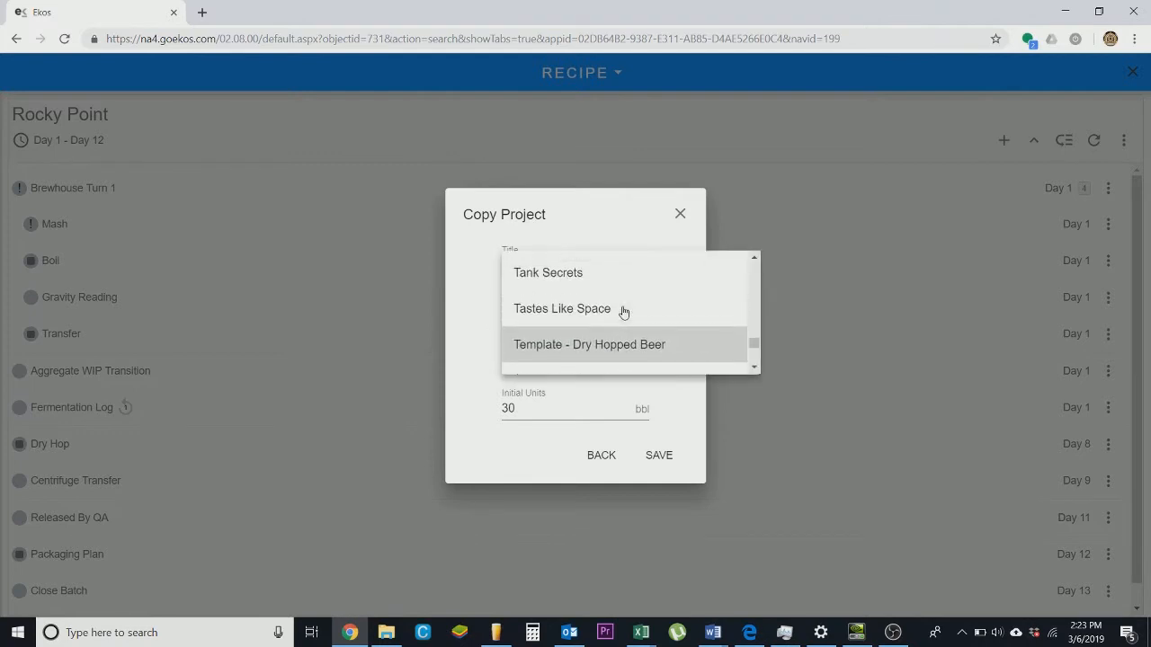
pyautogui.scroll(1, 623, 312)
pyautogui.scroll(-3, 623, 312)
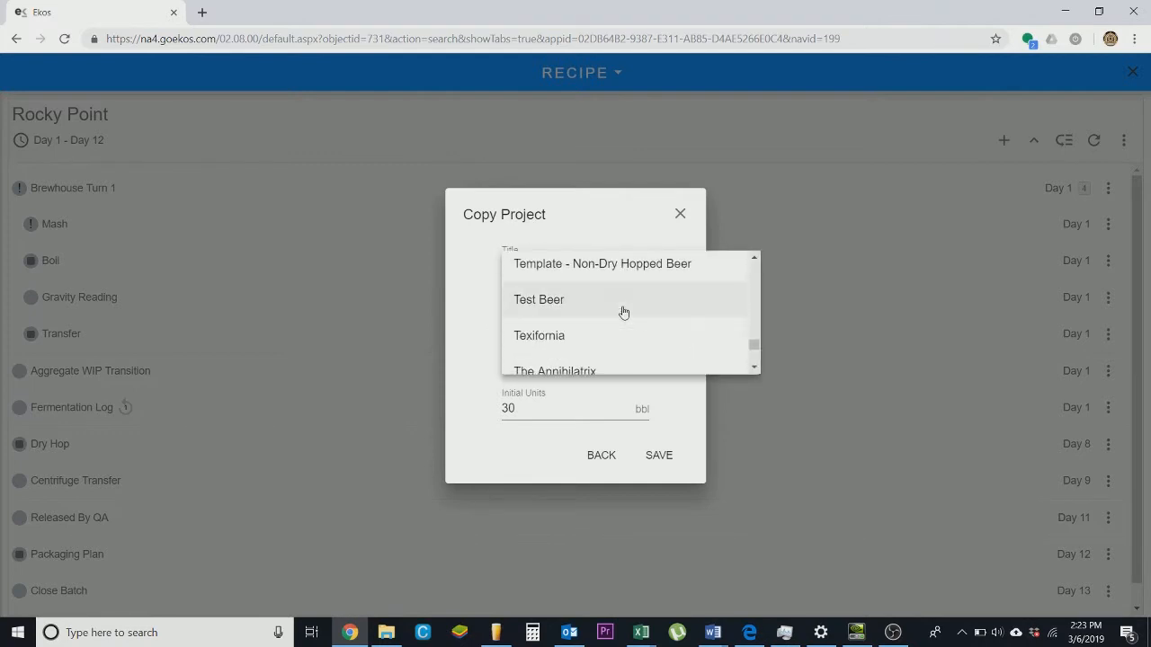
pyautogui.click(620, 309)
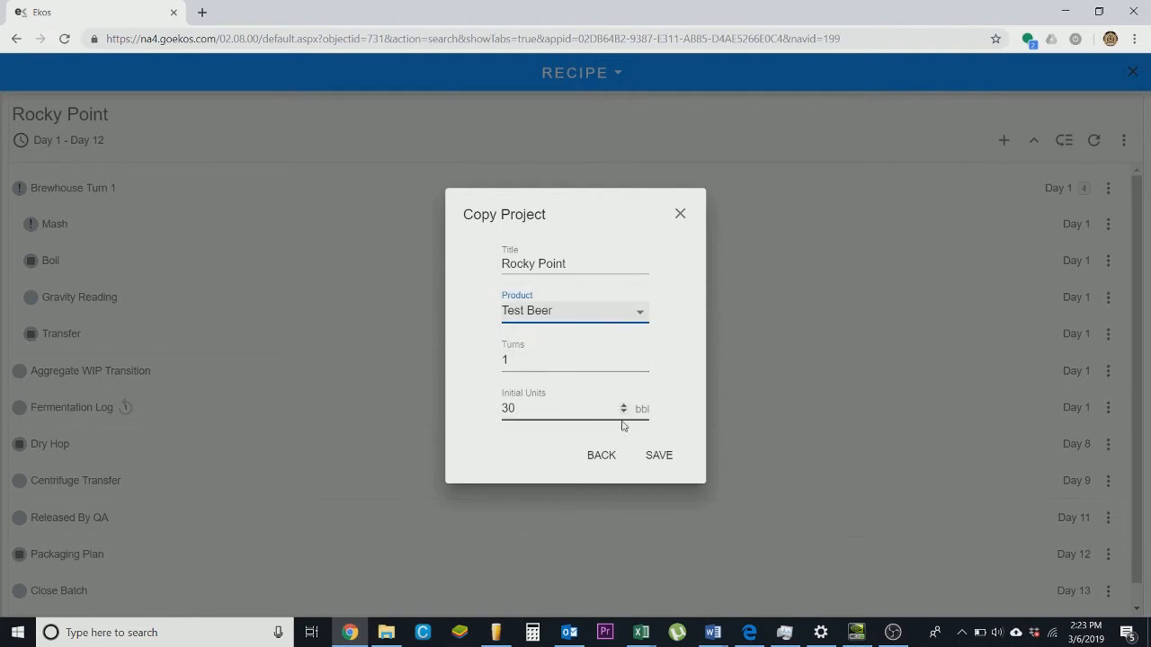
pyautogui.click(661, 459)
pyautogui.click(659, 457)
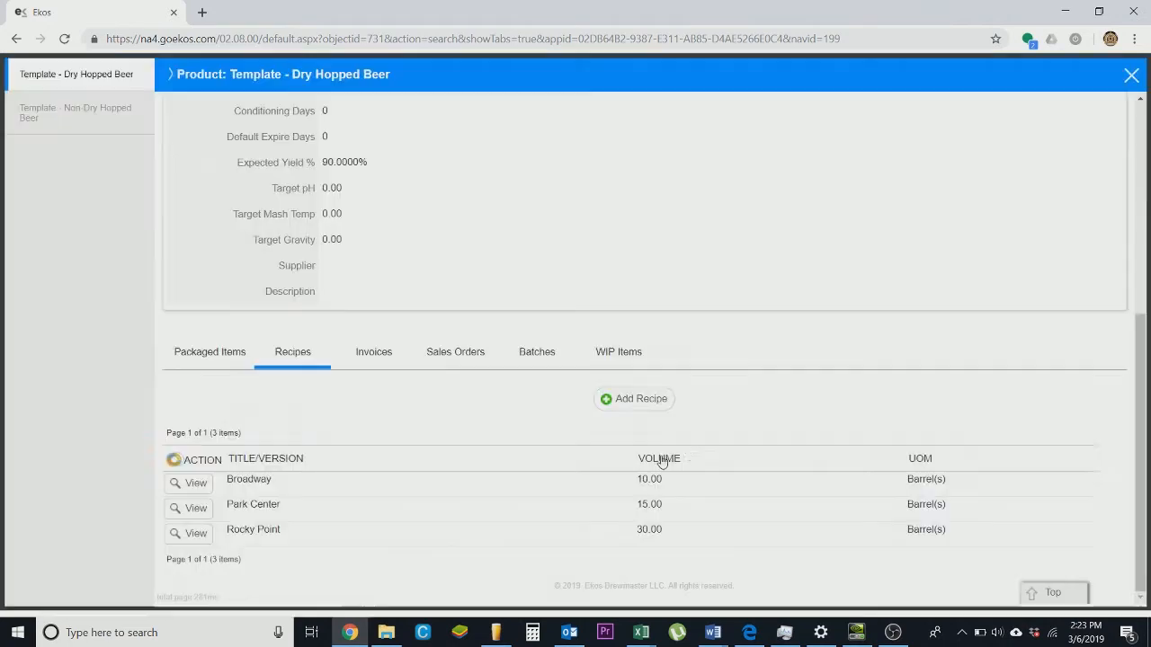
# - Close the template product, search the products for te, and open Test Beer
pyautogui.click(1131, 80)
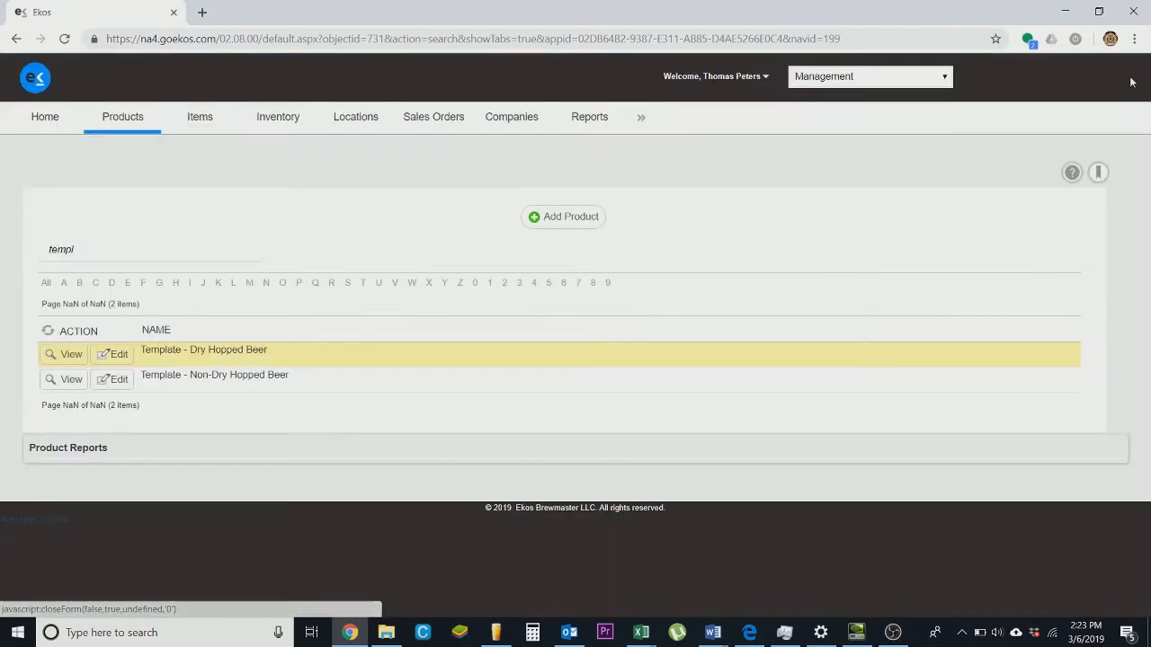
pyautogui.moveTo(194, 260); pyautogui.dragTo(2, 239)
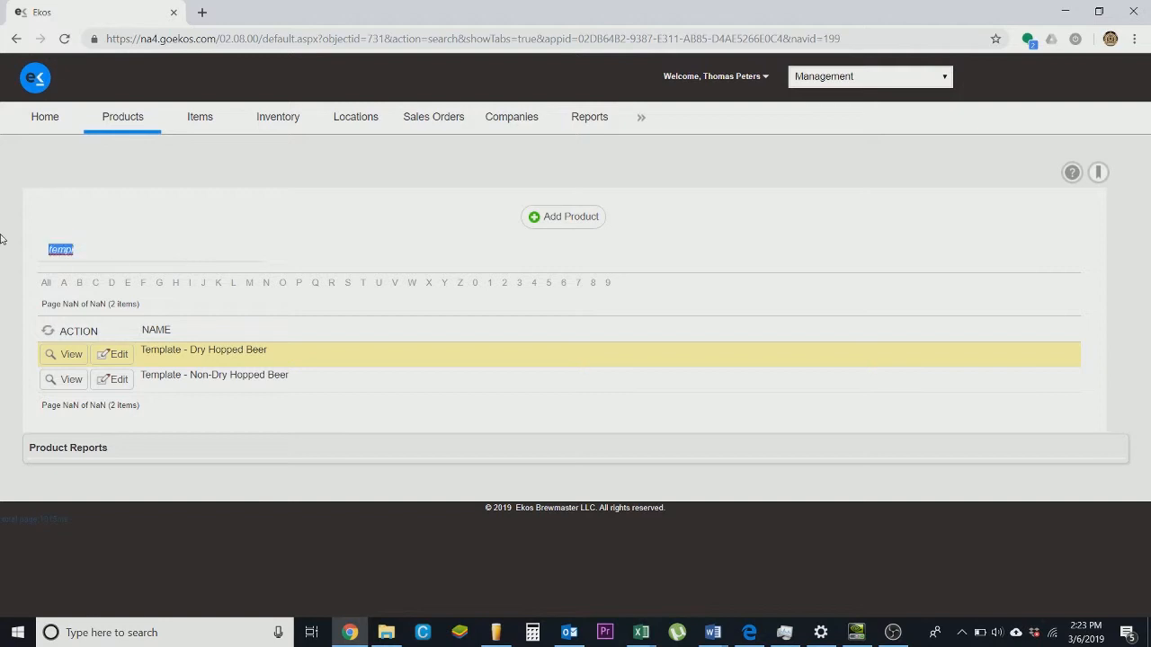
pyautogui.write('test')
pyautogui.click(71, 355)
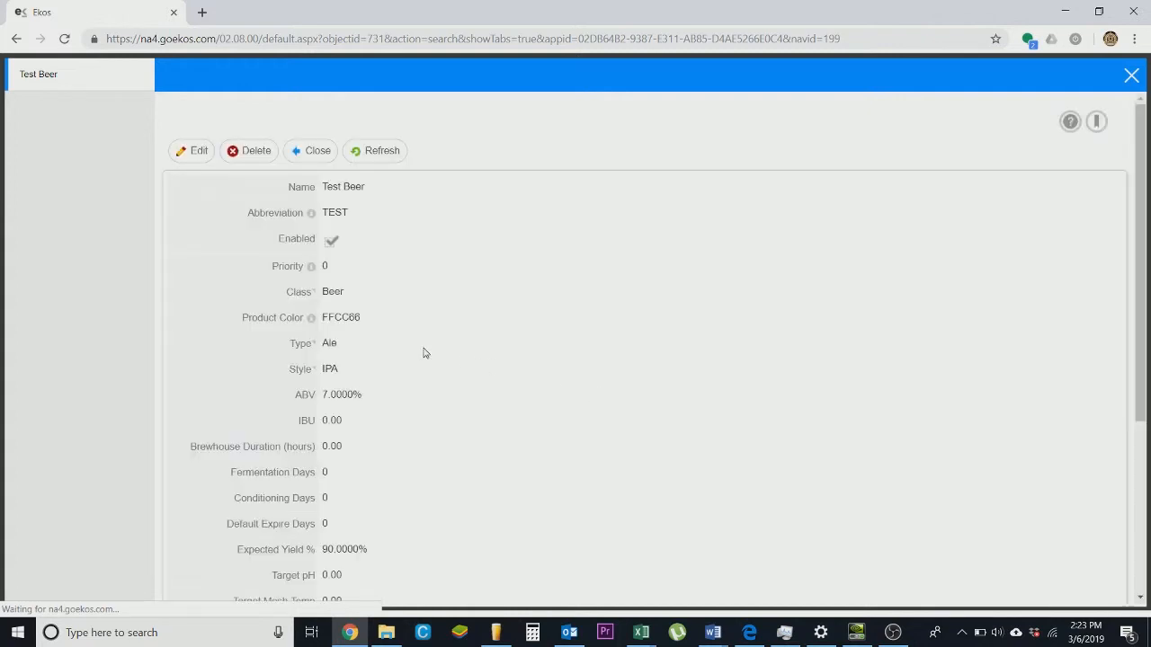
# - Open the Rocky Point recipe from Test Beer's recipes list
pyautogui.scroll(-3, 422, 483)
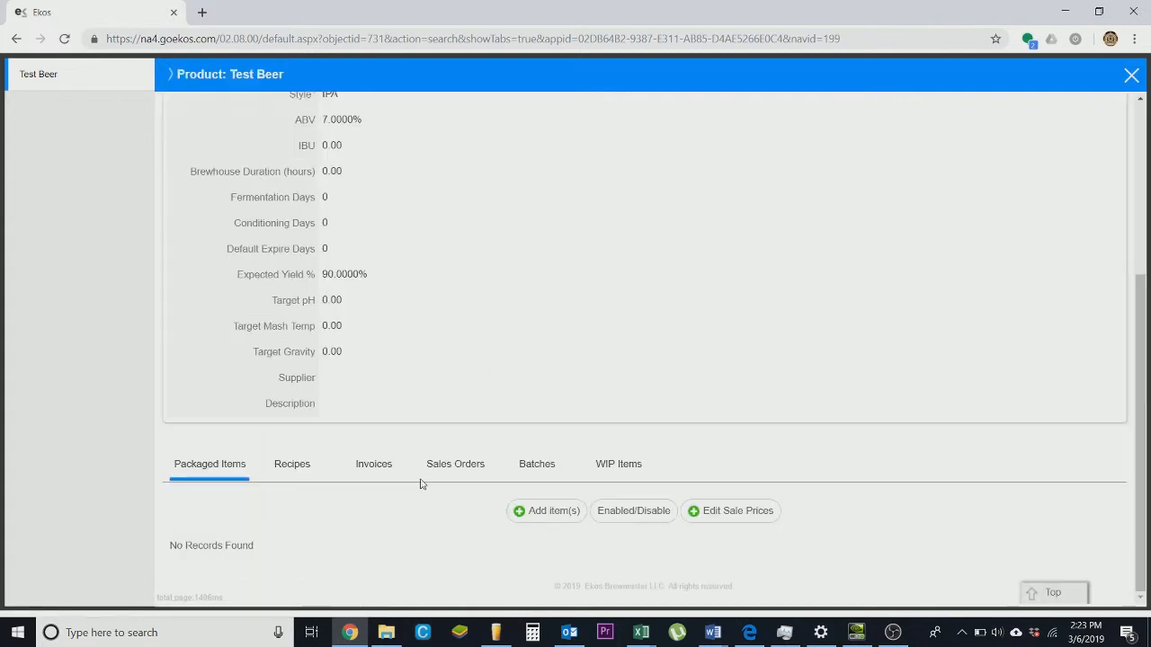
pyautogui.click(282, 476)
pyautogui.scroll(-1, 493, 425)
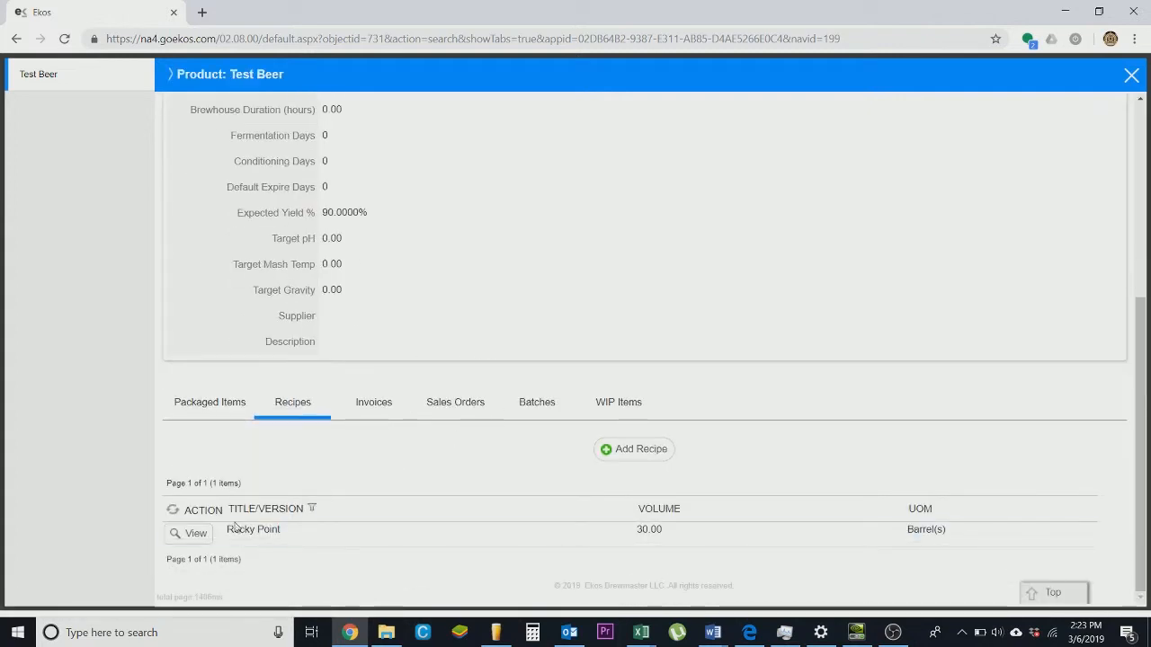
pyautogui.click(192, 541)
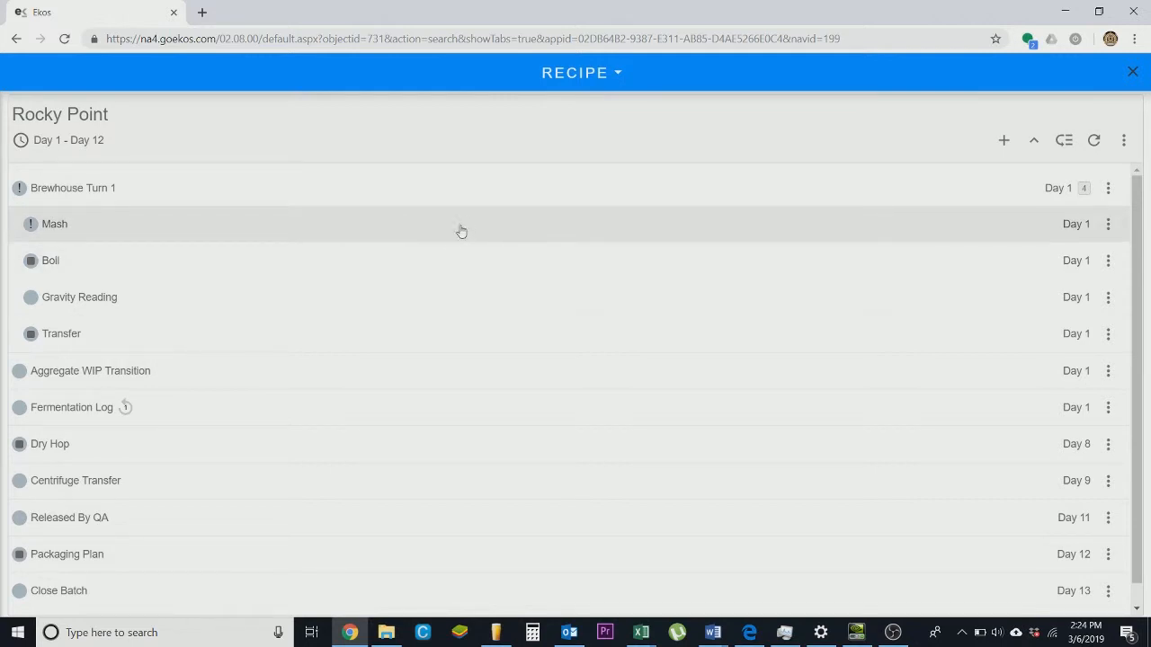
# - Open the Mash task, add an input component from all items, and select Rahr 2-Row Bulk Malt
pyautogui.click(286, 240)
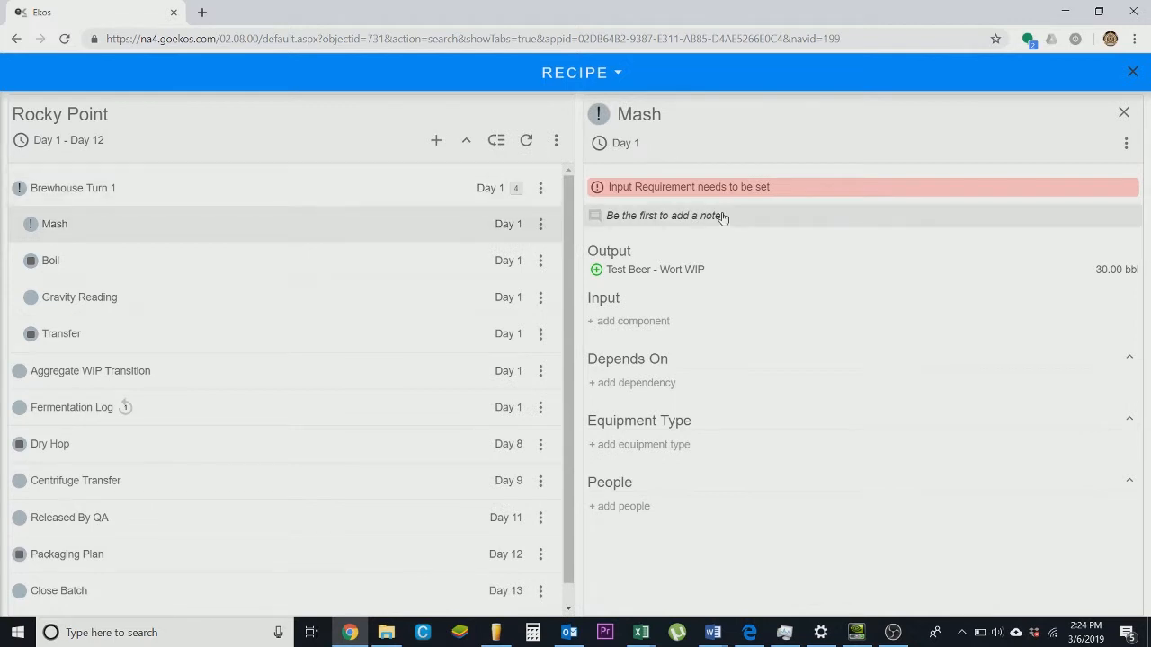
pyautogui.click(752, 275)
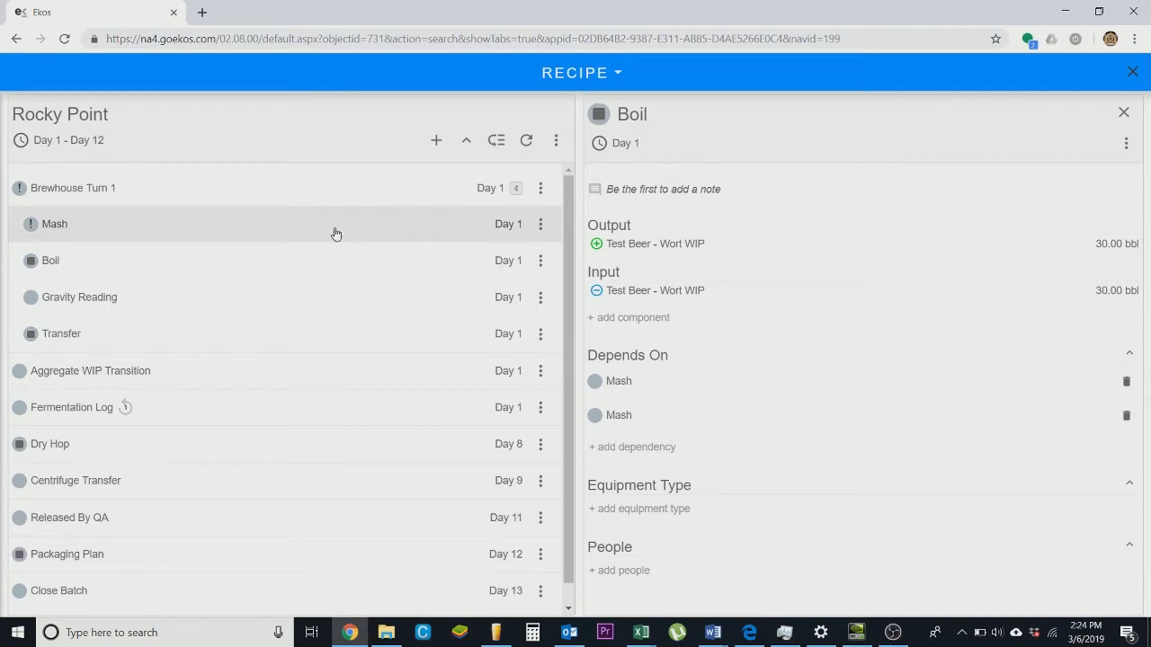
pyautogui.click(77, 232)
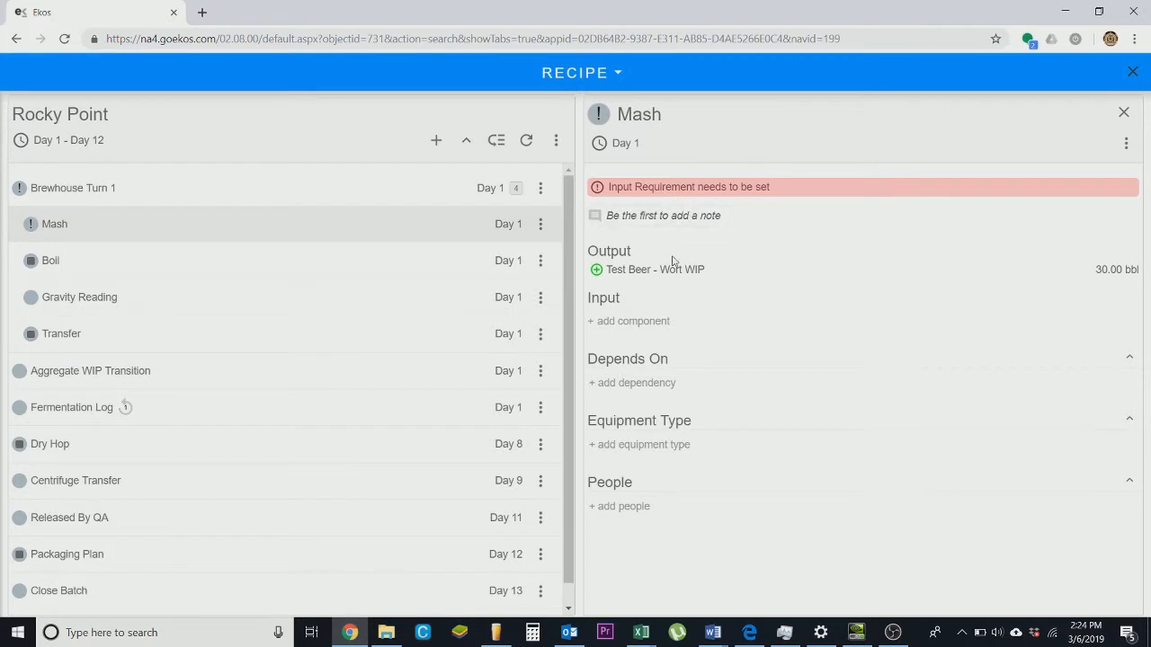
pyautogui.click(655, 325)
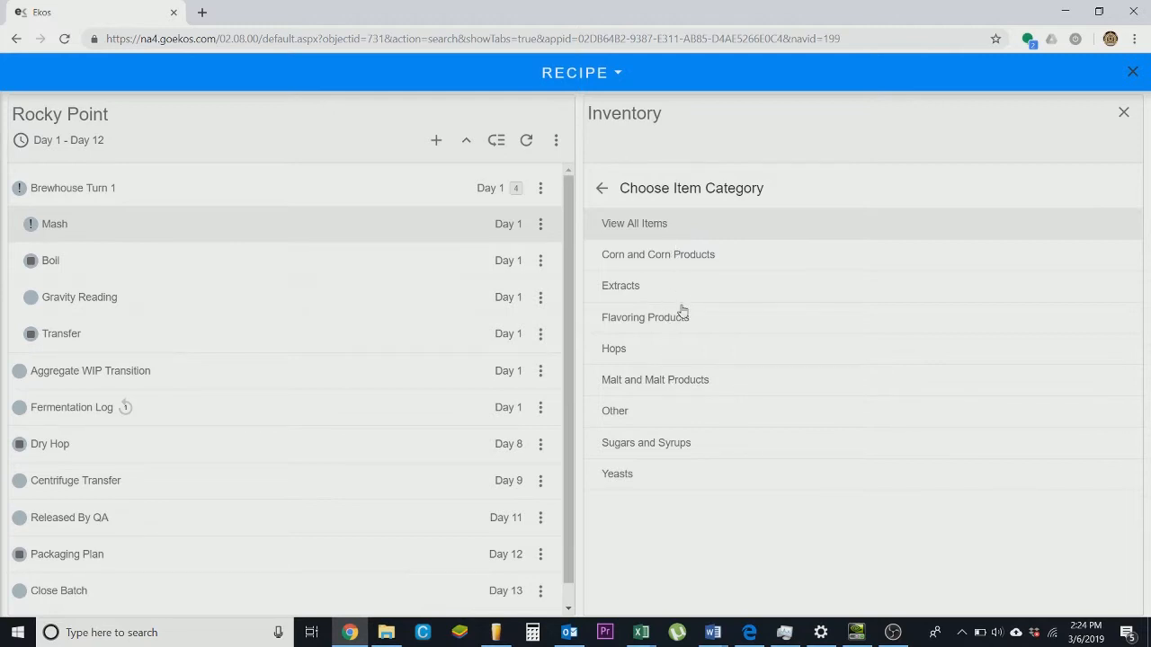
pyautogui.click(645, 216)
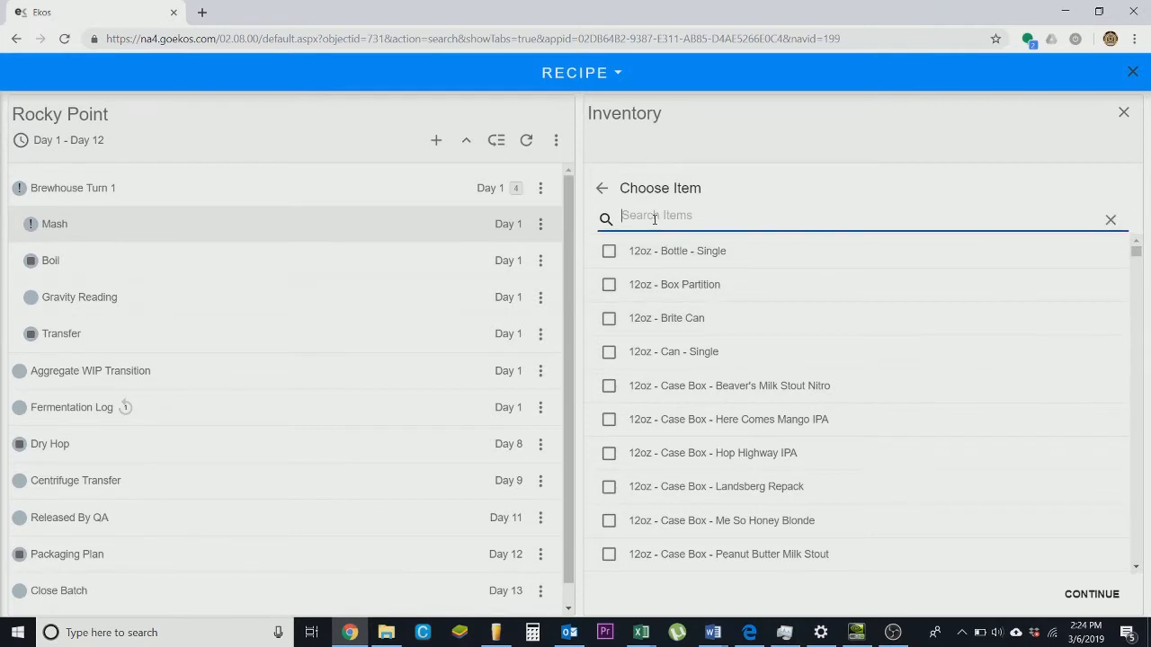
pyautogui.write('rahr')
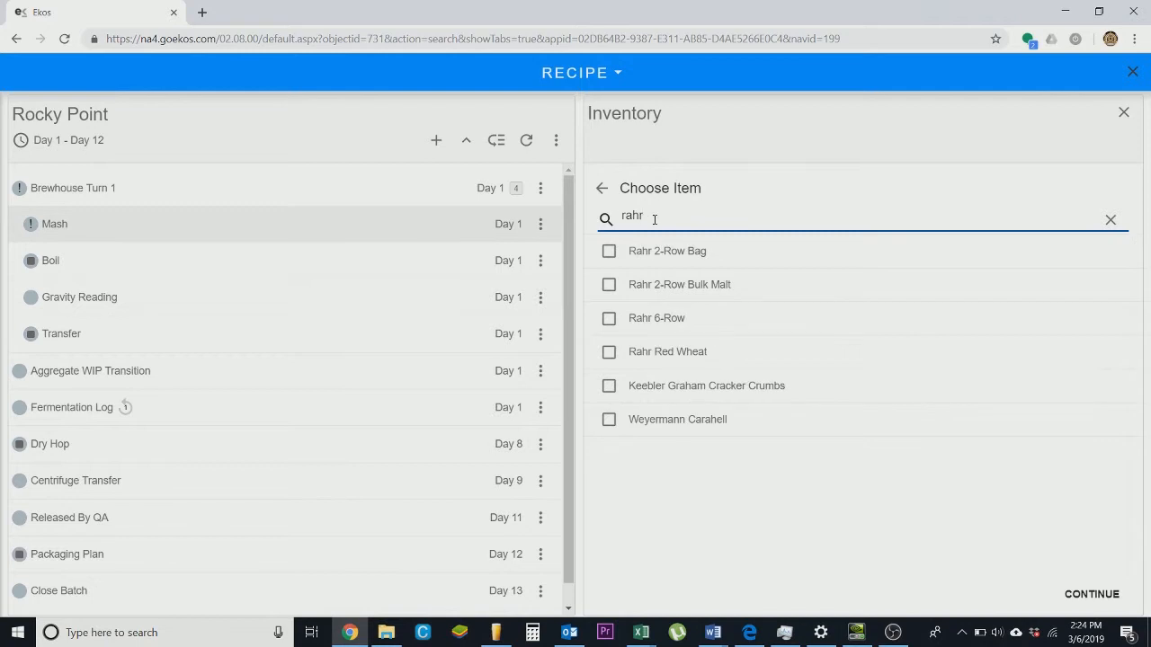
pyautogui.click(609, 286)
# - Search the items and select Weyermann Vienna and Weyermann Acidulated as additional components
pyautogui.moveTo(644, 215); pyautogui.dragTo(580, 218)
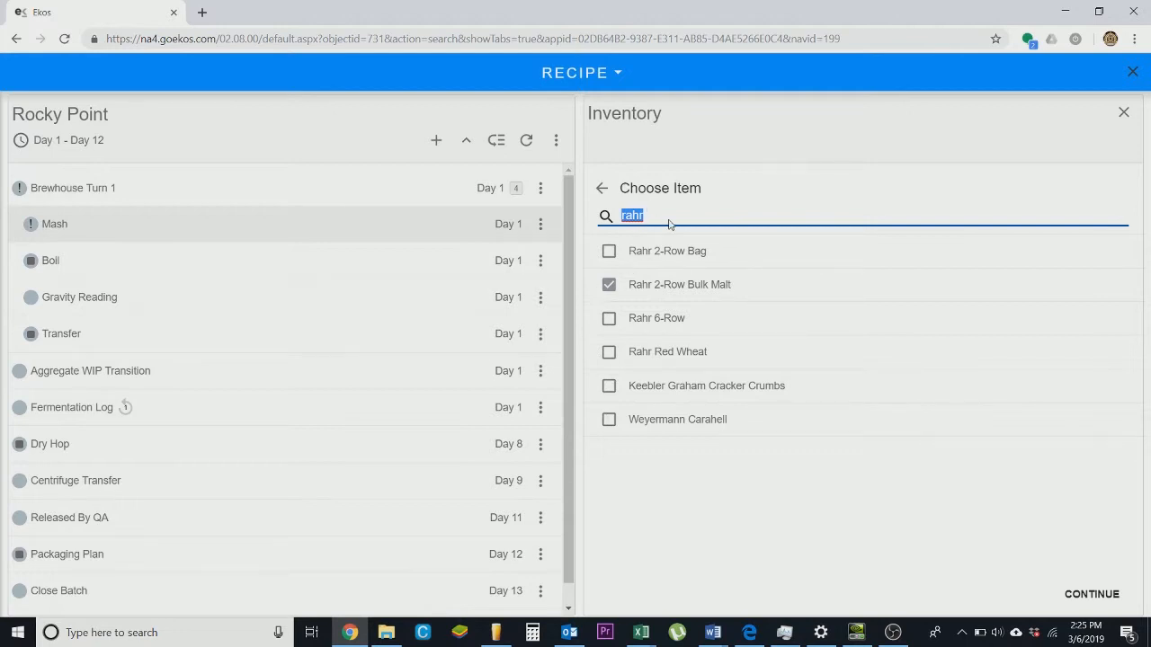
pyautogui.press('BackSpace')
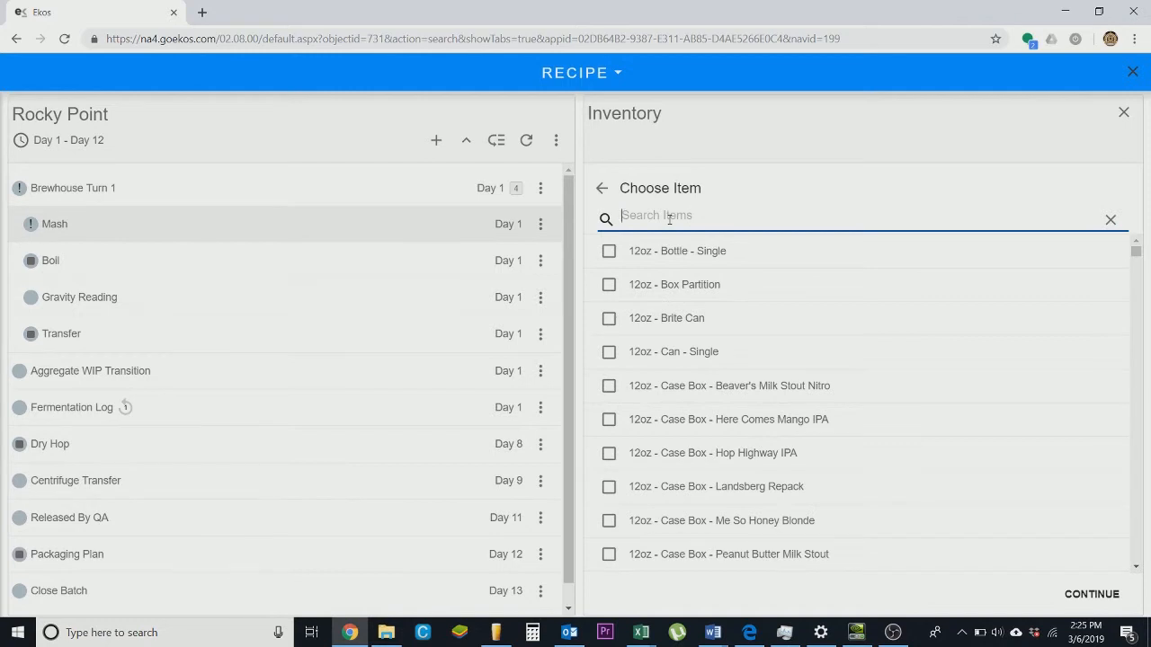
pyautogui.write('vienn')
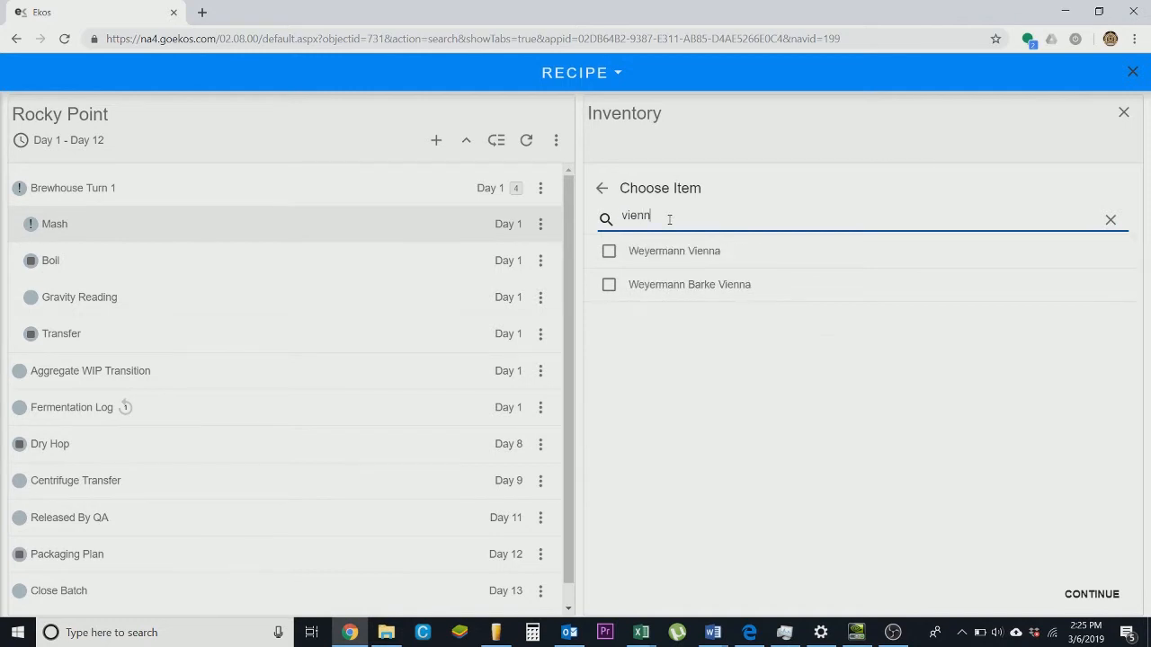
pyautogui.click(608, 253)
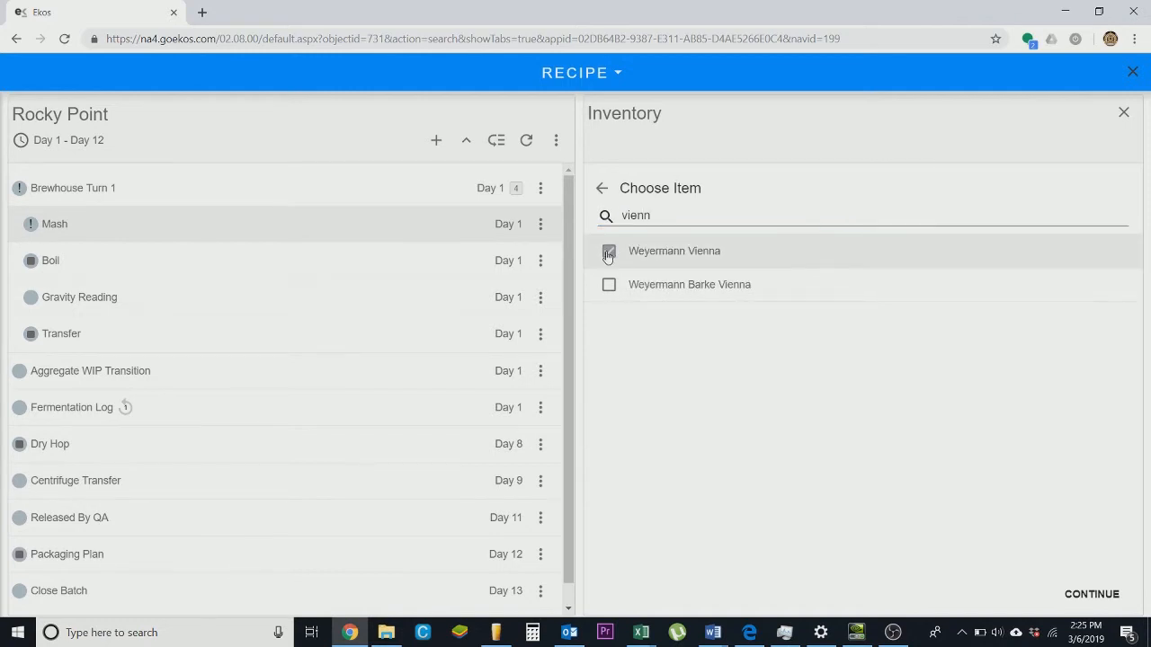
pyautogui.click(693, 215)
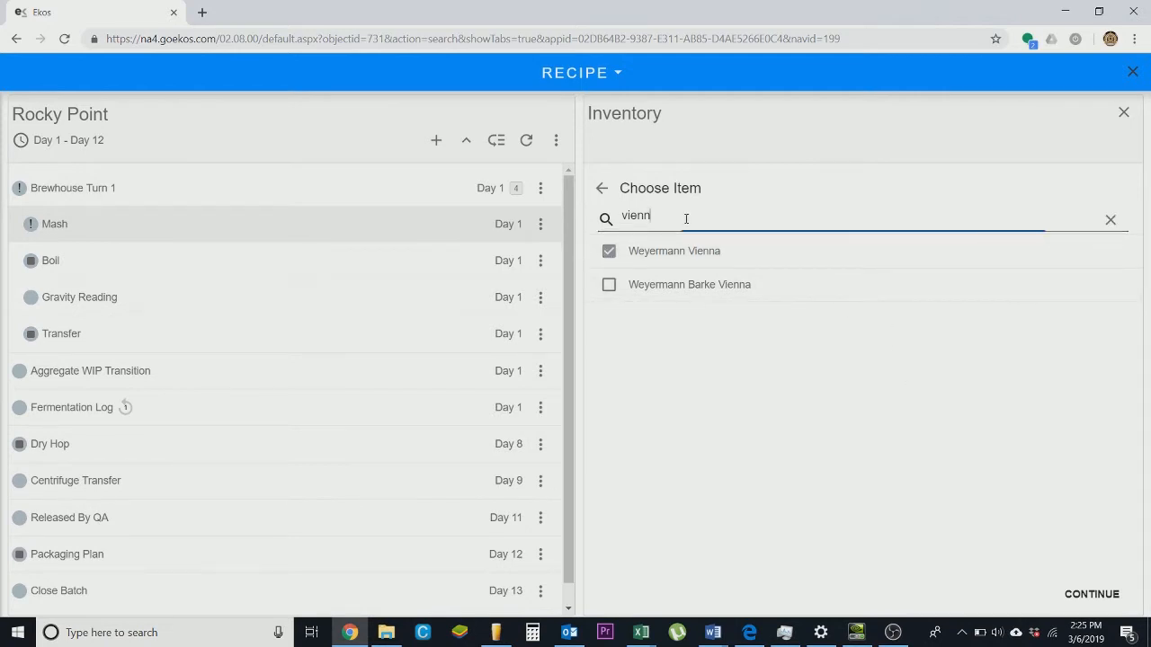
pyautogui.moveTo(693, 215); pyautogui.dragTo(606, 219)
pyautogui.press('BackSpace')
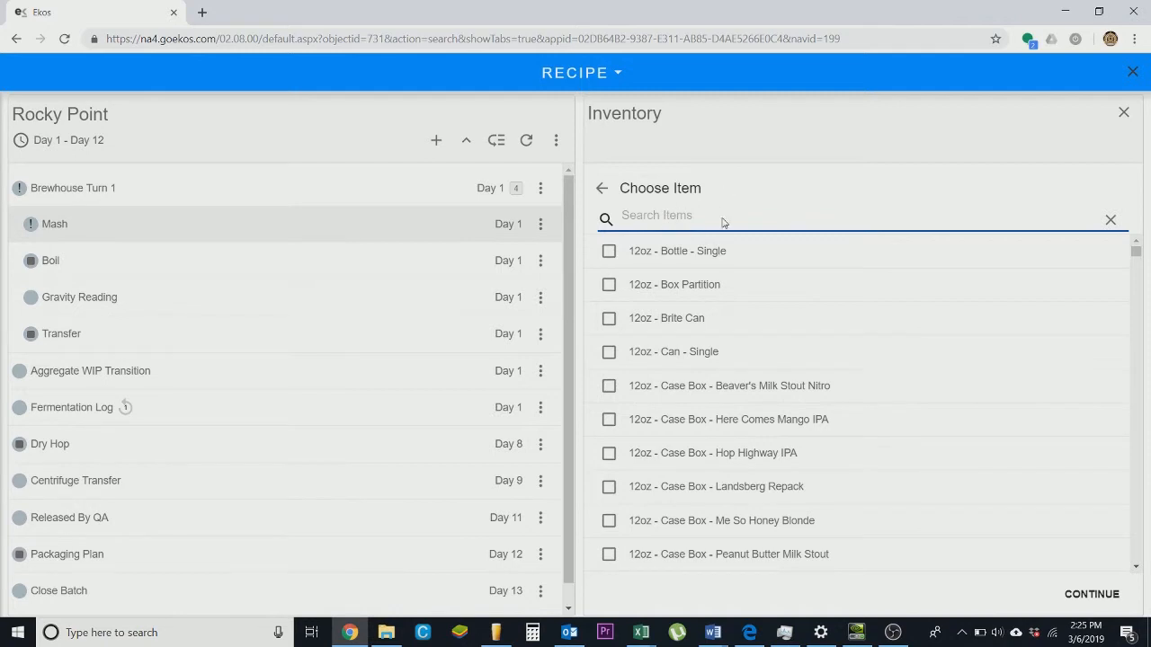
pyautogui.write('acid')
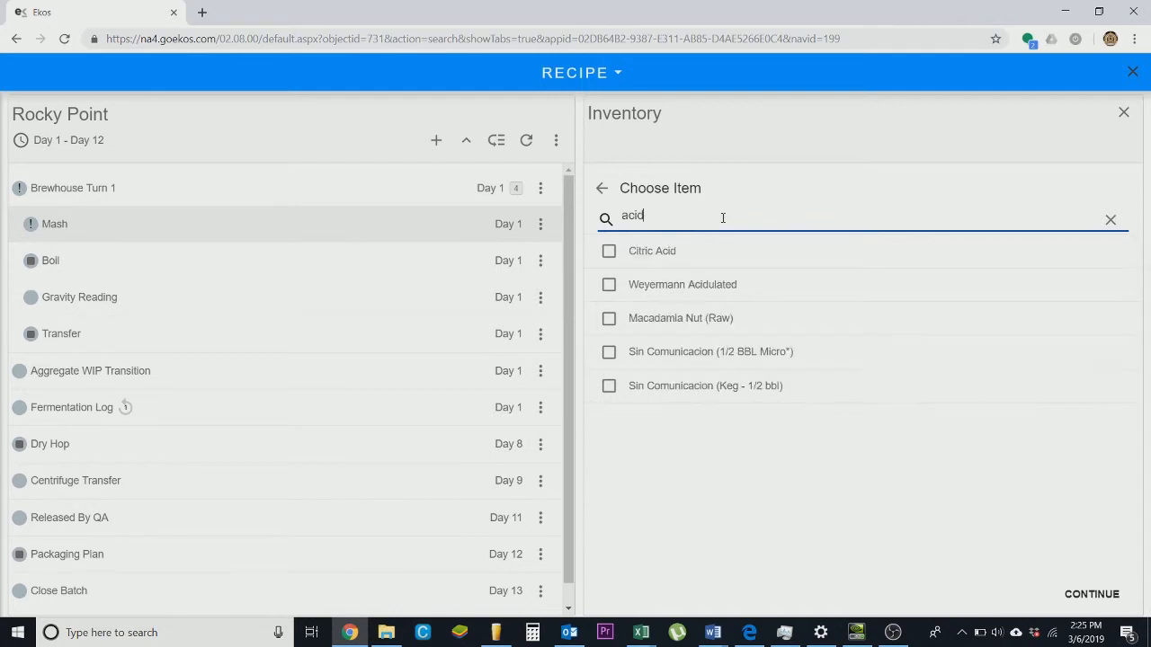
pyautogui.click(609, 286)
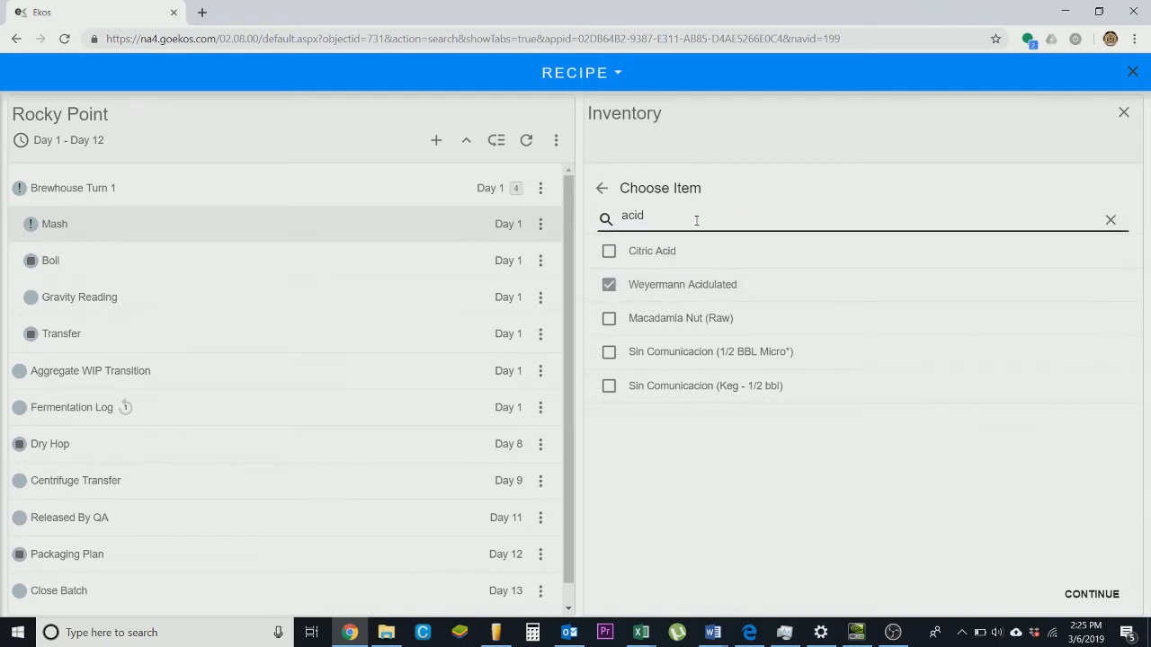
# - Search the items and select Calcium Chloride and Gypsum as additional components
pyautogui.press('BackSpace')
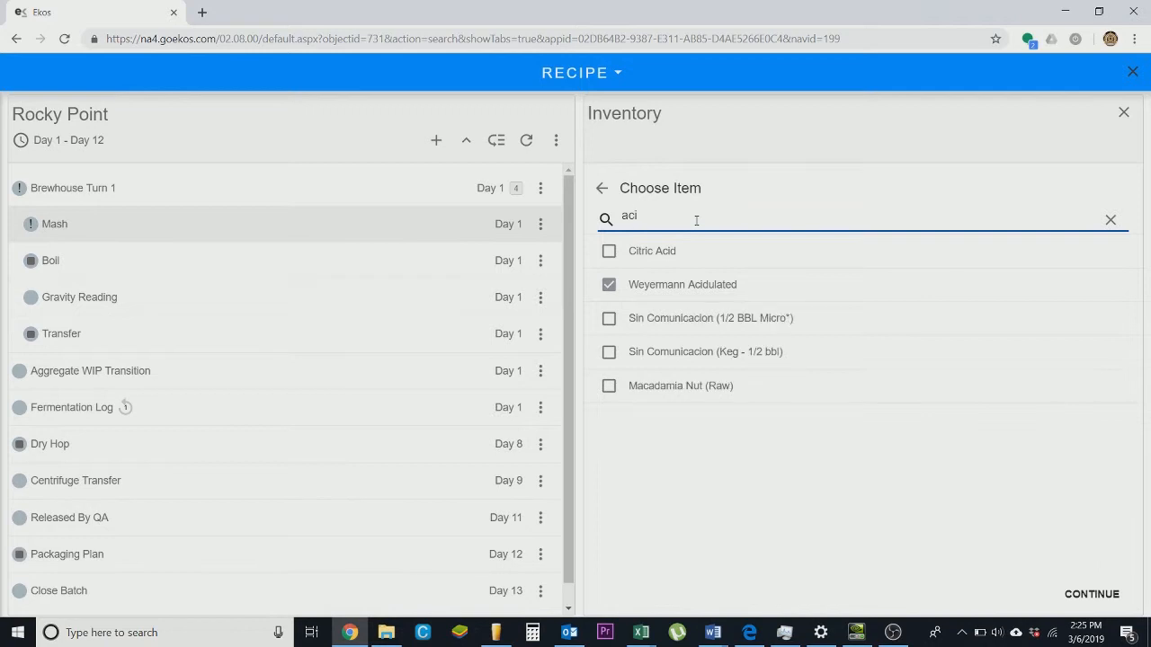
pyautogui.press('BackSpace')
pyautogui.press('BackSpace')
pyautogui.press('BackSpace')
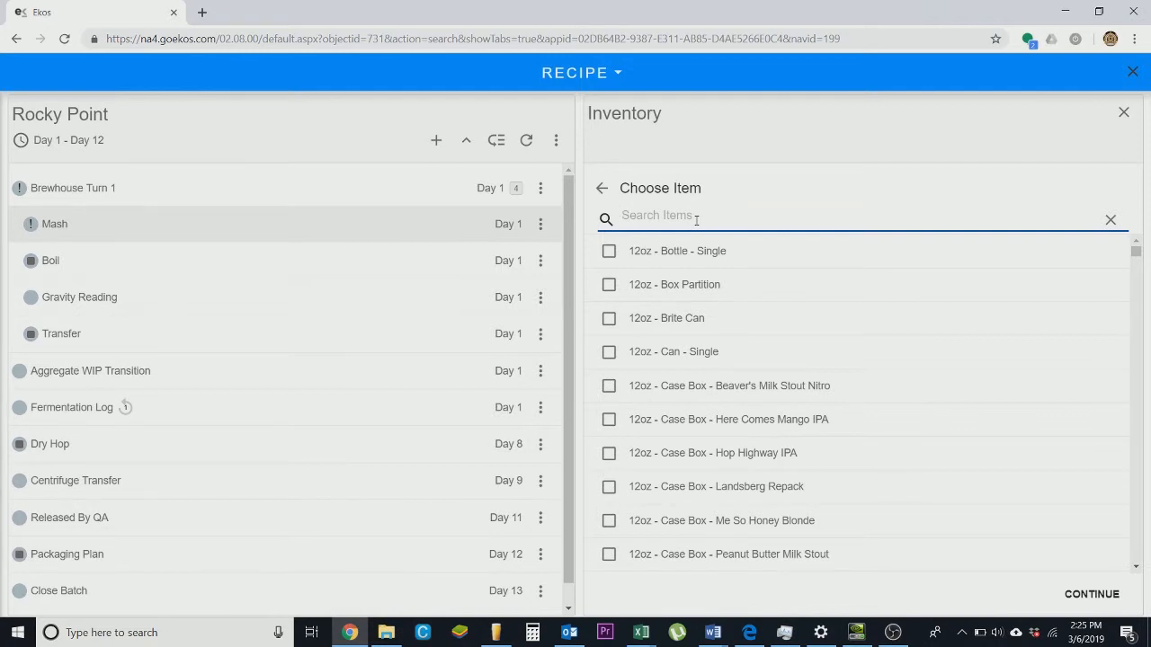
pyautogui.write('calcium')
pyautogui.click(609, 256)
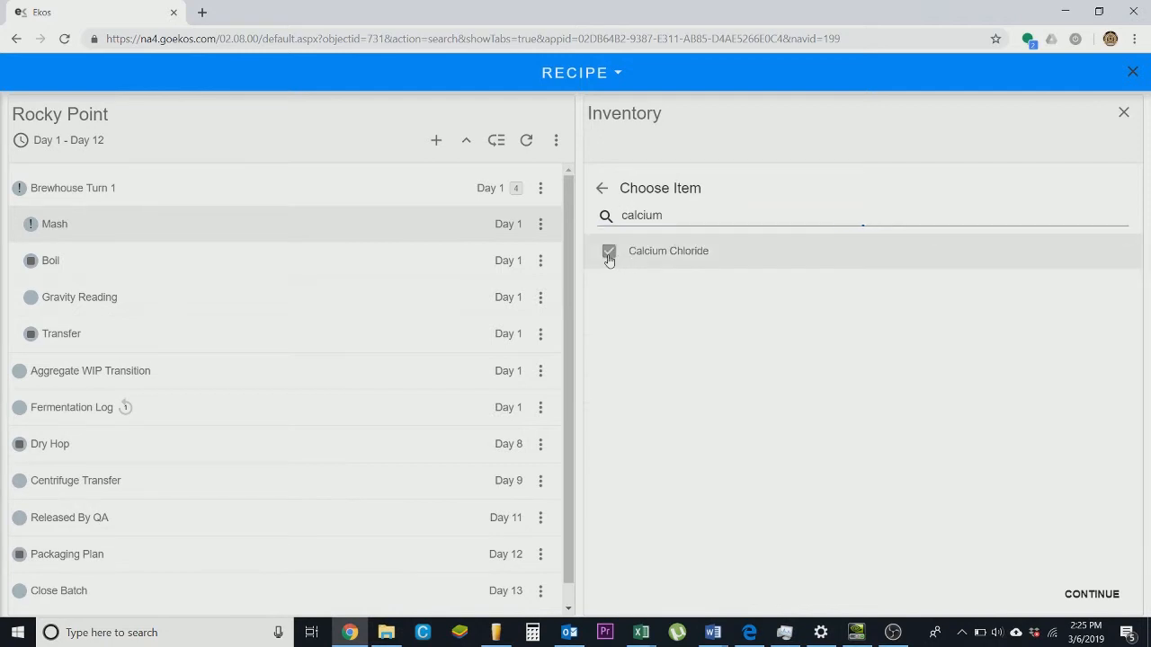
pyautogui.click(686, 217)
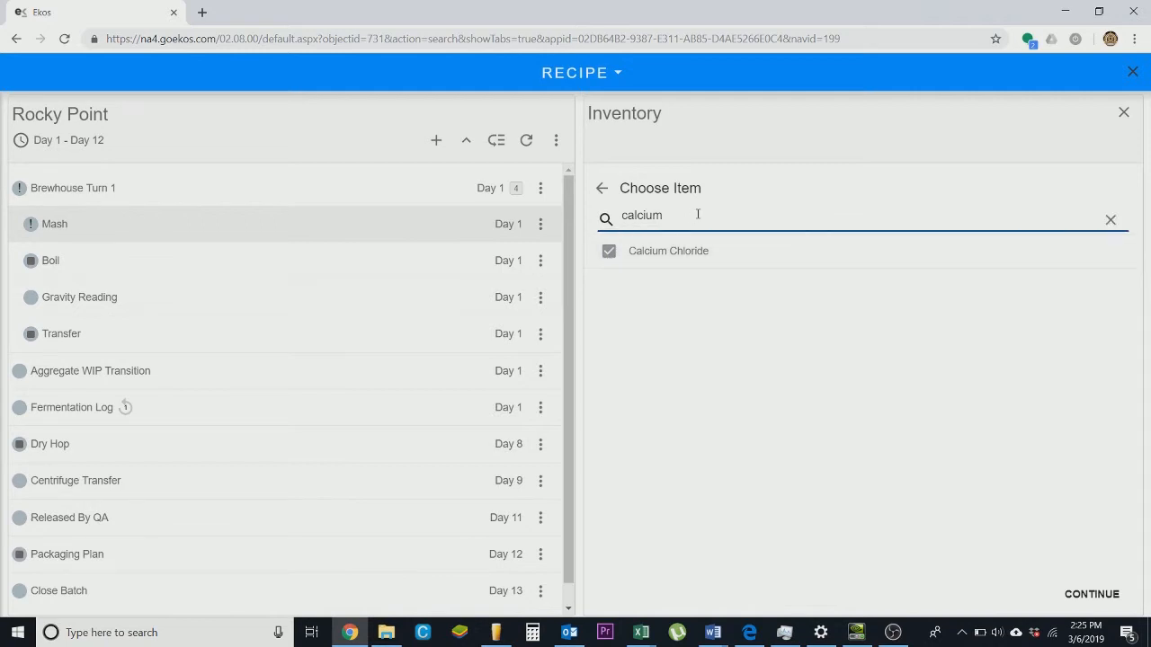
pyautogui.press('BackSpace')
pyautogui.press('BackSpace')
pyautogui.press('BackSpace')
pyautogui.press('BackSpace')
pyautogui.press('BackSpace')
pyautogui.press('BackSpace')
pyautogui.press('BackSpace')
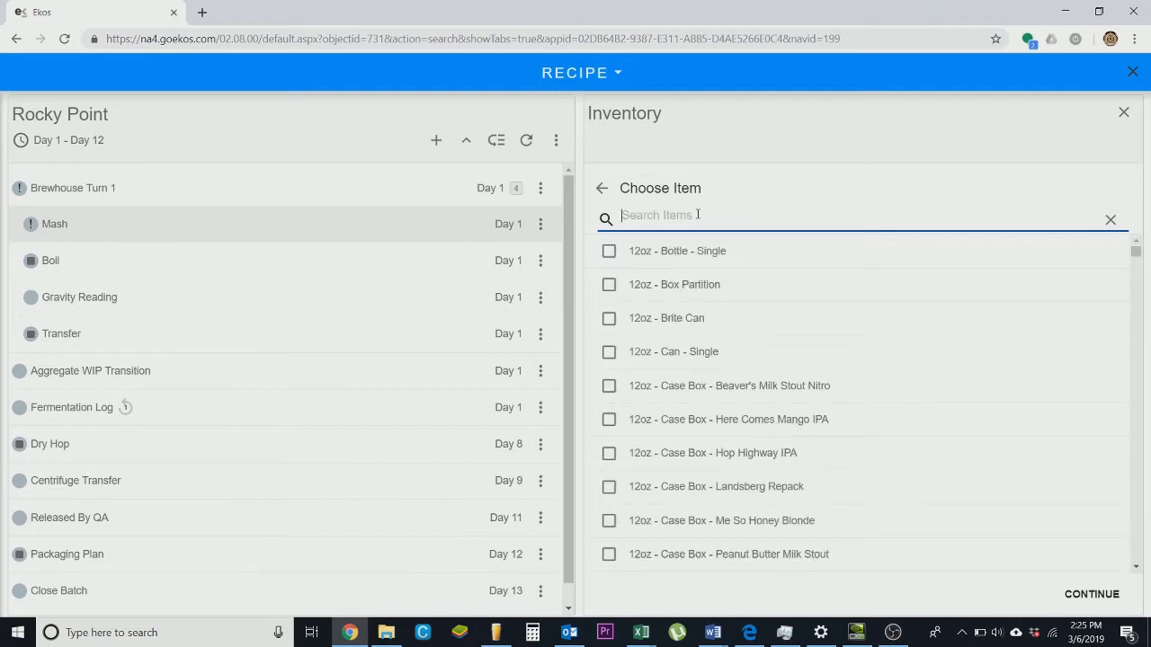
pyautogui.write('gypsu')
pyautogui.click(611, 255)
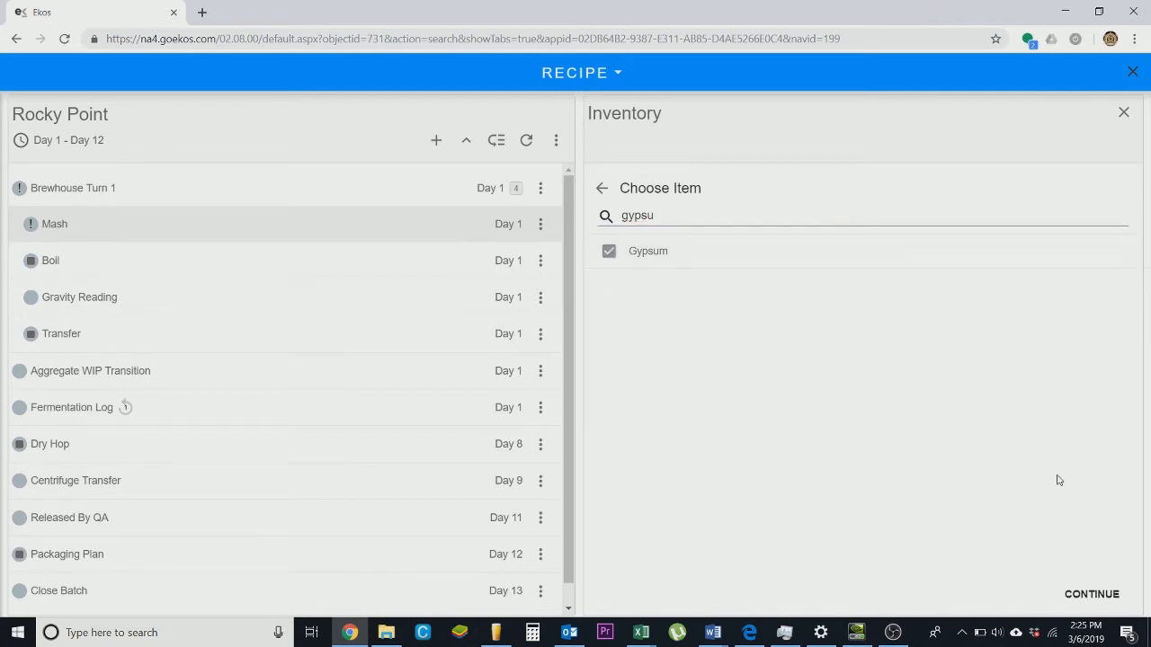
# - Continue to entering quantities for the selected Mash components
pyautogui.rightClick(1087, 592)
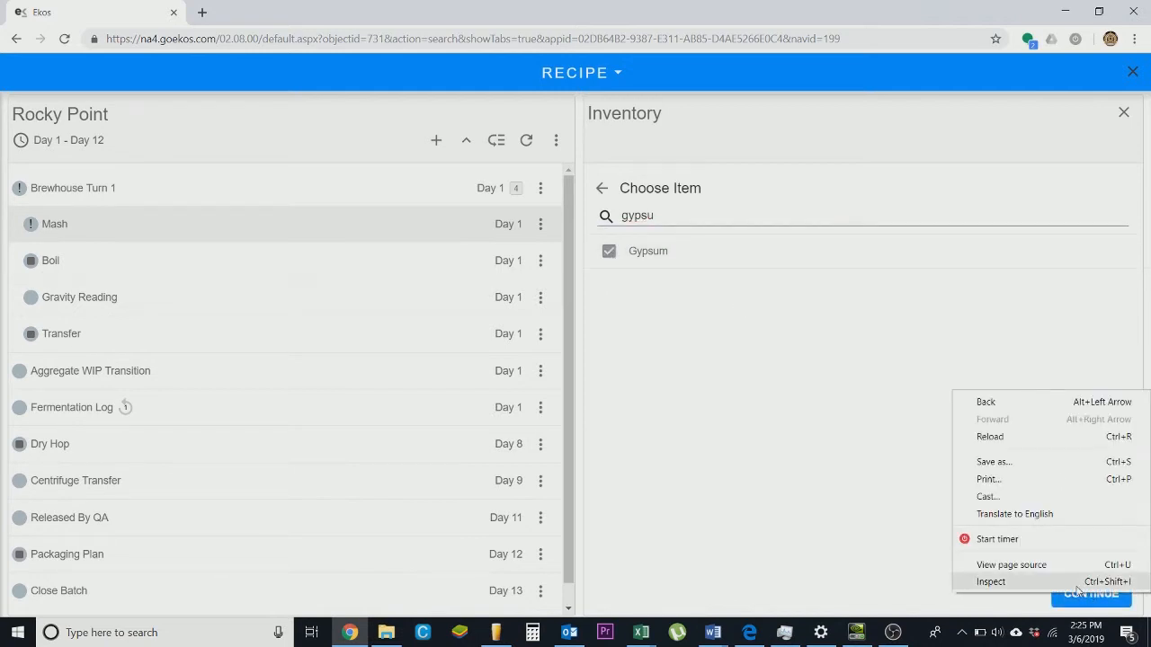
pyautogui.press('Escape')
pyautogui.click(1066, 597)
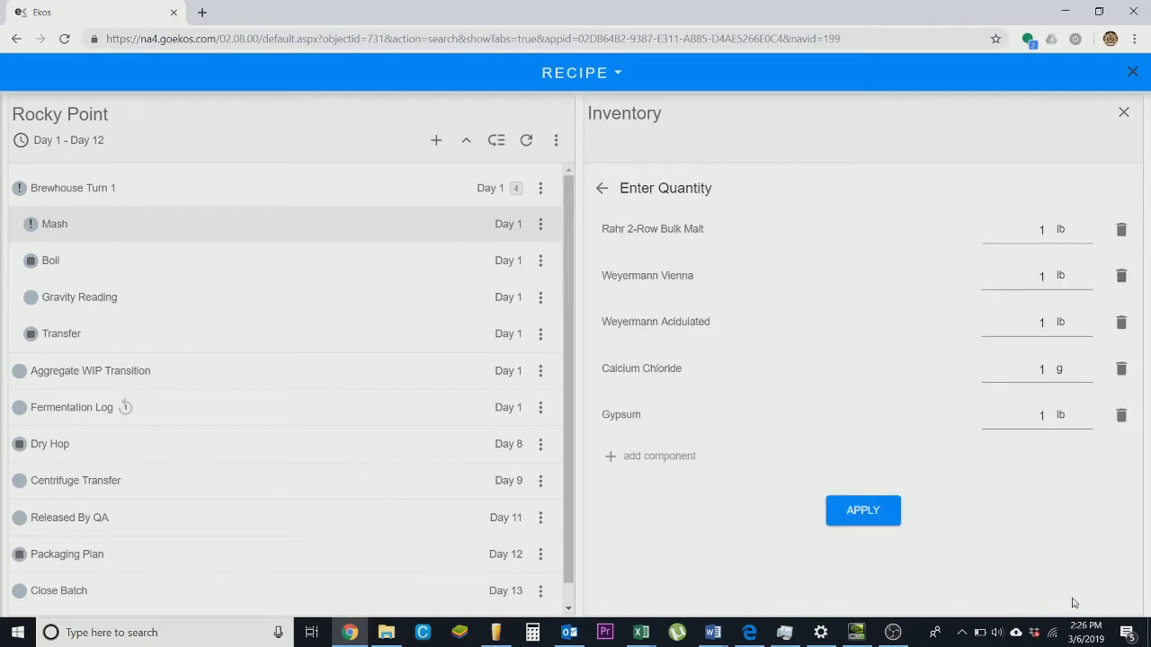
# - Set the Mash quantities of Rahr 2-Row Bulk Malt to 1800 lb and Weyermann Vienna to 110 lb
pyautogui.doubleClick(1002, 229)
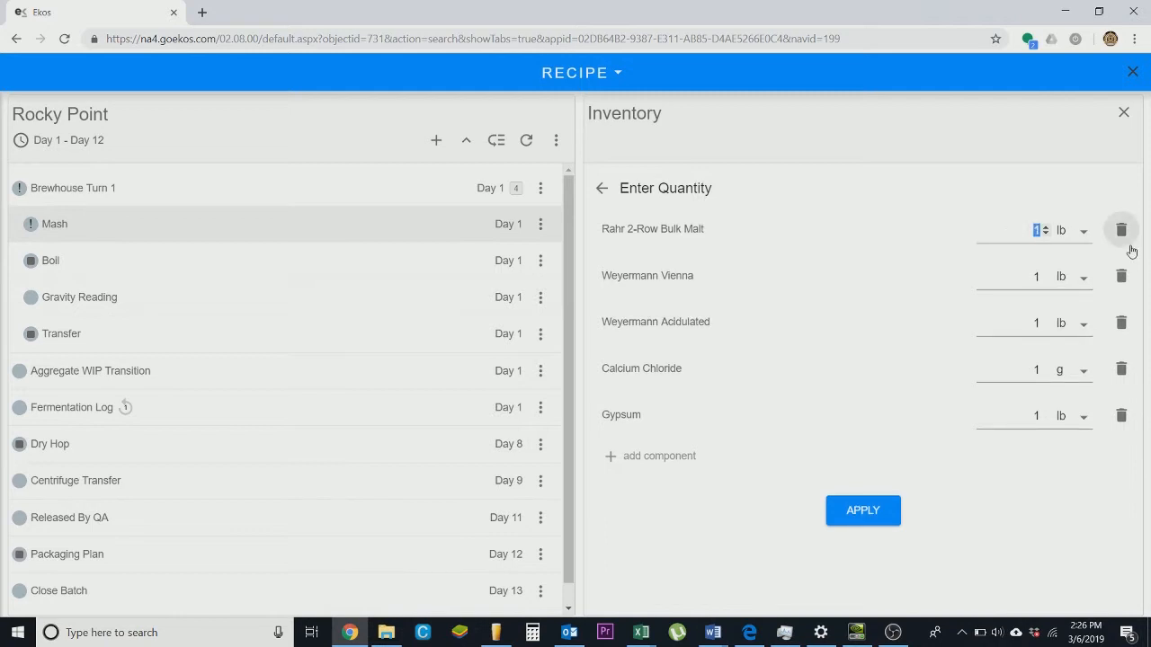
pyautogui.write('1800')
pyautogui.click(1032, 277)
pyautogui.doubleClick(1031, 277)
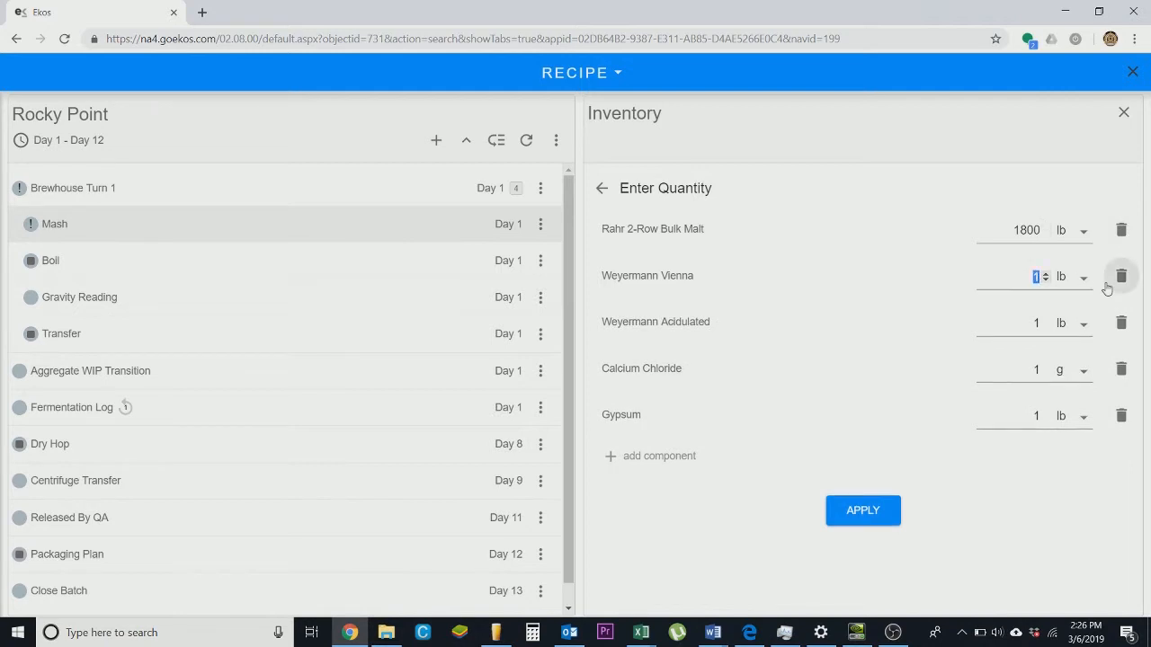
pyautogui.write('110')
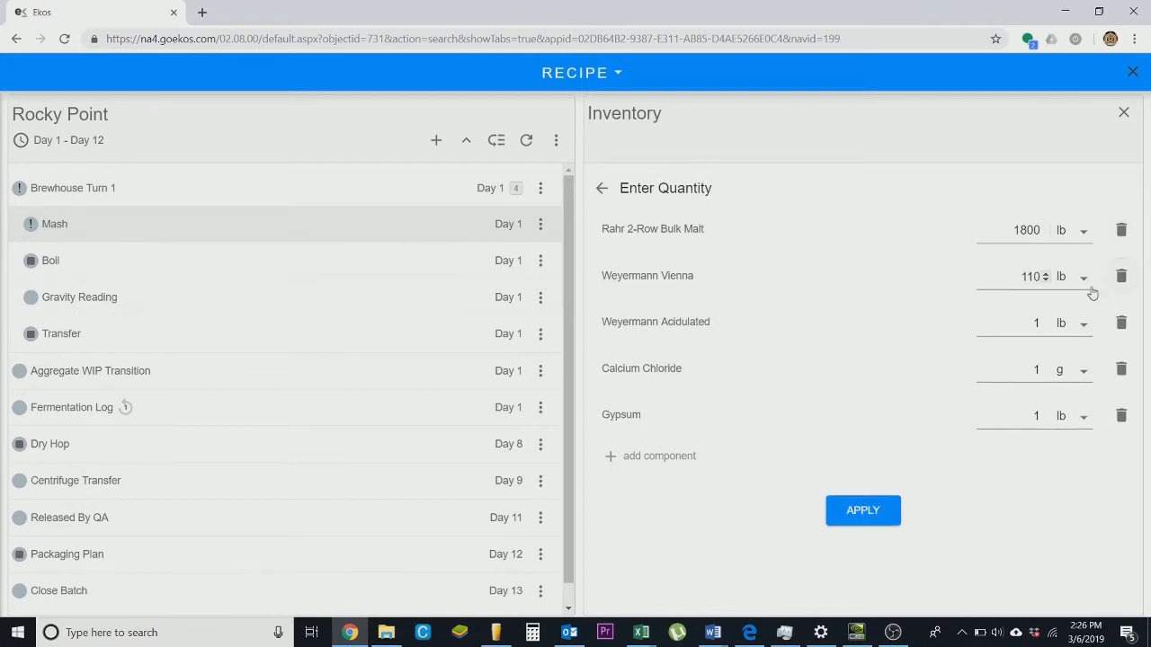
# - Set Weyermann Acidulated to 55 lb and Calcium Chloride to 600 g
pyautogui.click(1022, 321)
pyautogui.doubleClick(1036, 323)
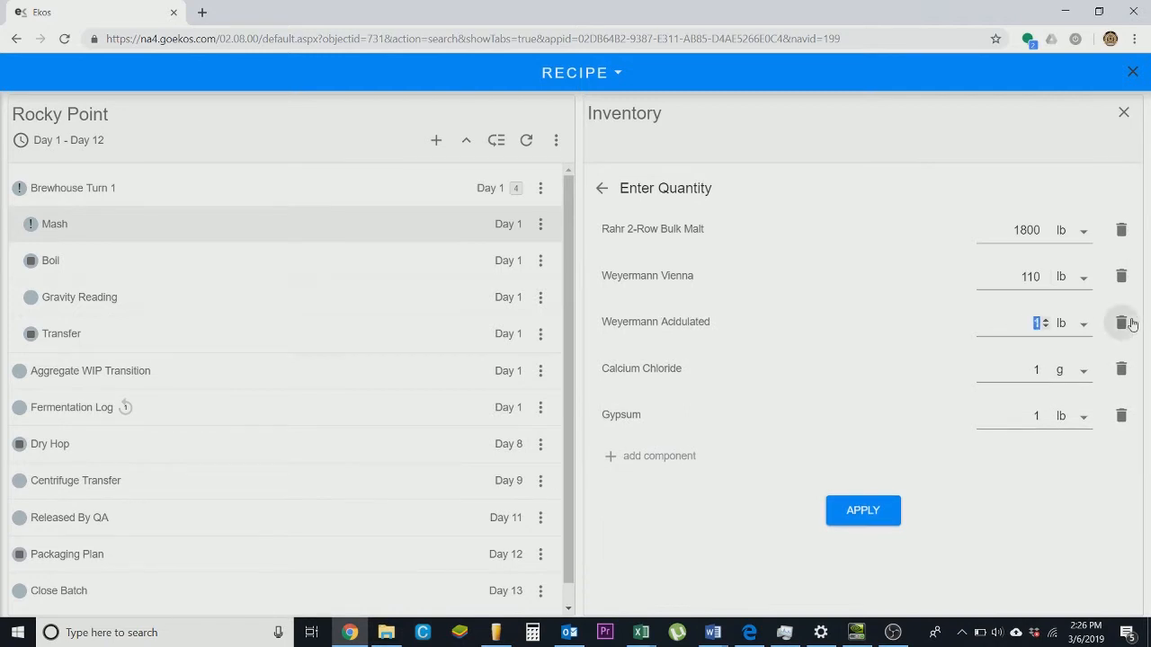
pyautogui.write('600')
pyautogui.press('Tab')
pyautogui.write('600')
pyautogui.doubleClick(1044, 321)
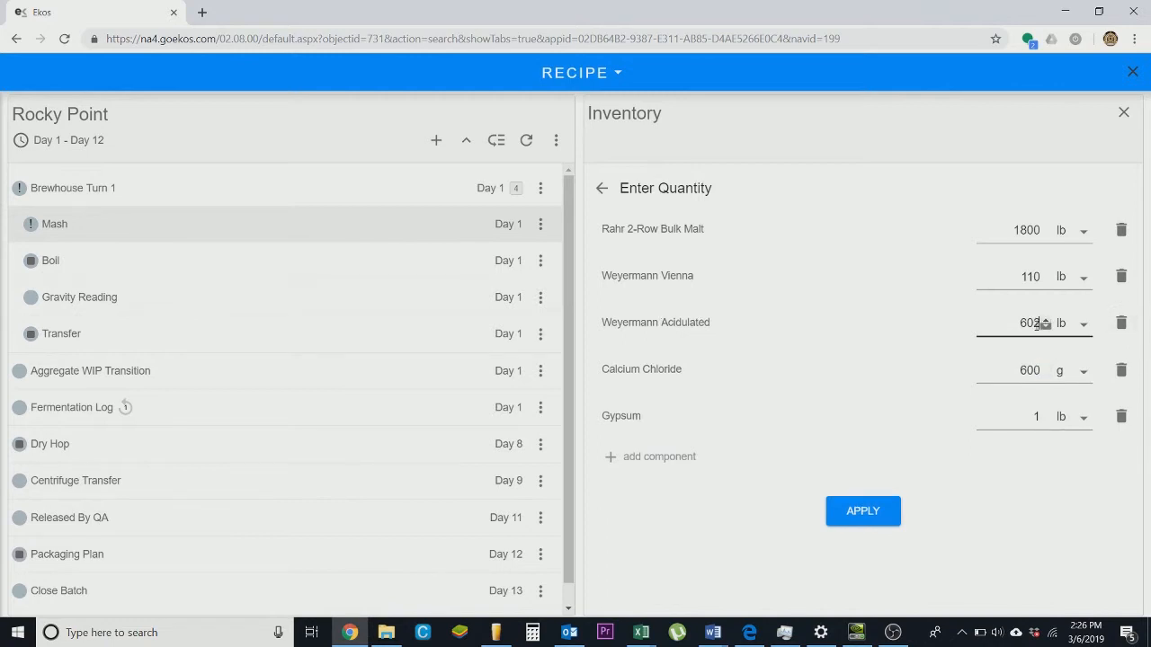
pyautogui.moveTo(1018, 325); pyautogui.dragTo(1079, 333)
pyautogui.write('55')
pyautogui.press('Tab')
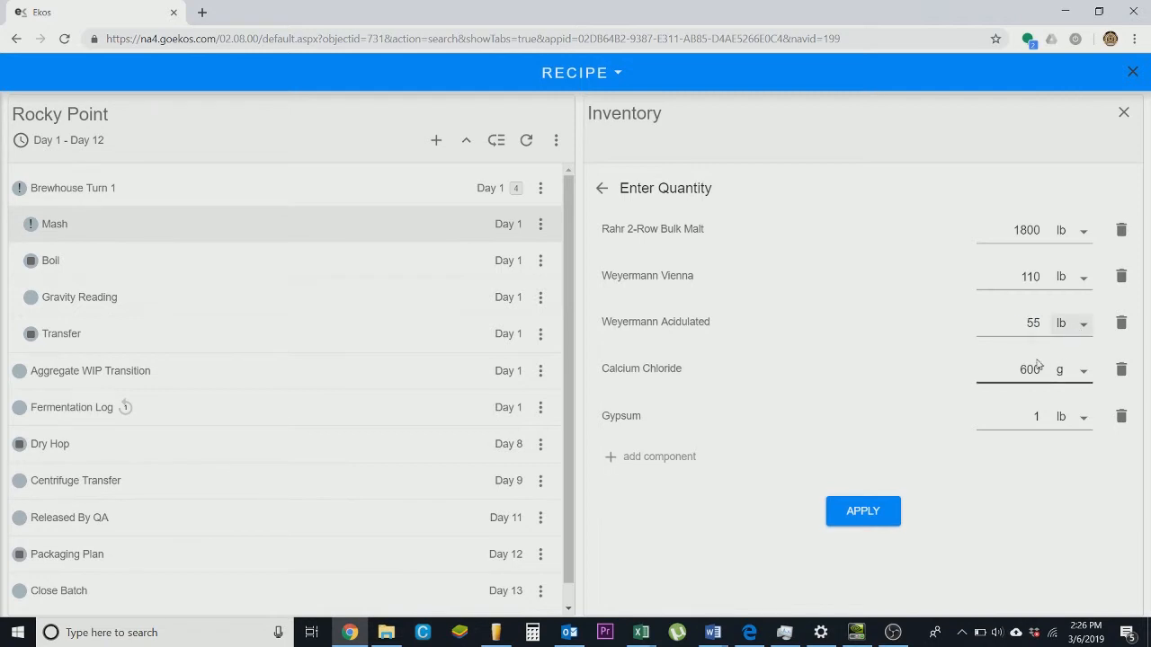
# - Set Gypsum to 600 lb and apply the Mash component quantities
pyautogui.moveTo(1023, 417); pyautogui.dragTo(1085, 425)
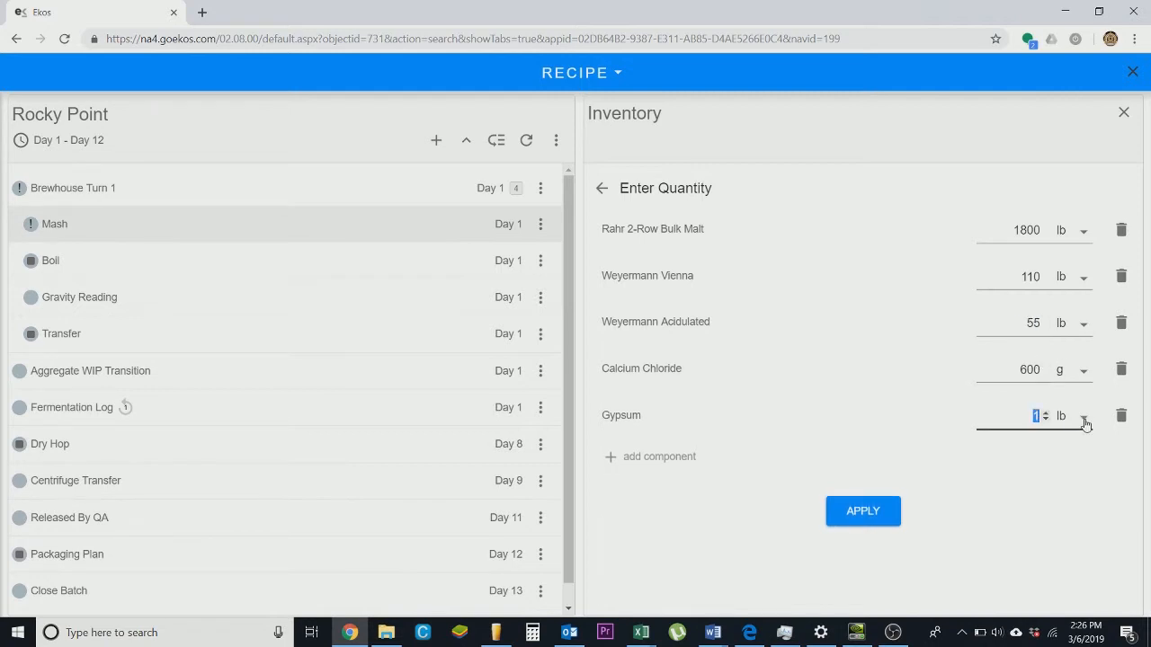
pyautogui.write('600')
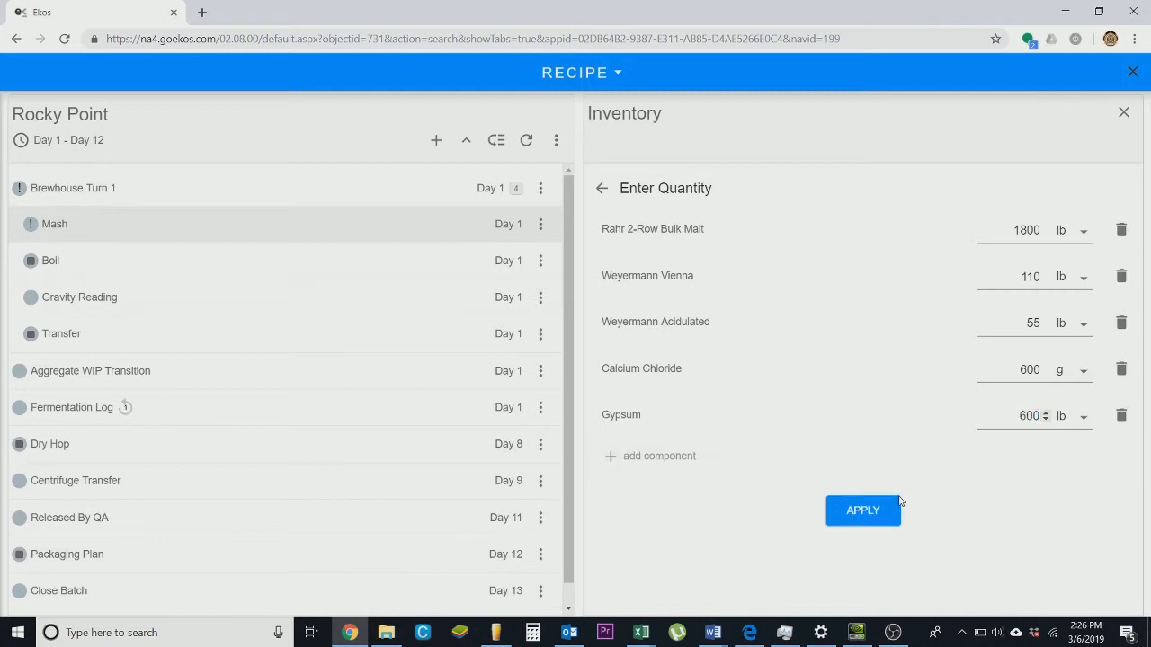
pyautogui.click(877, 520)
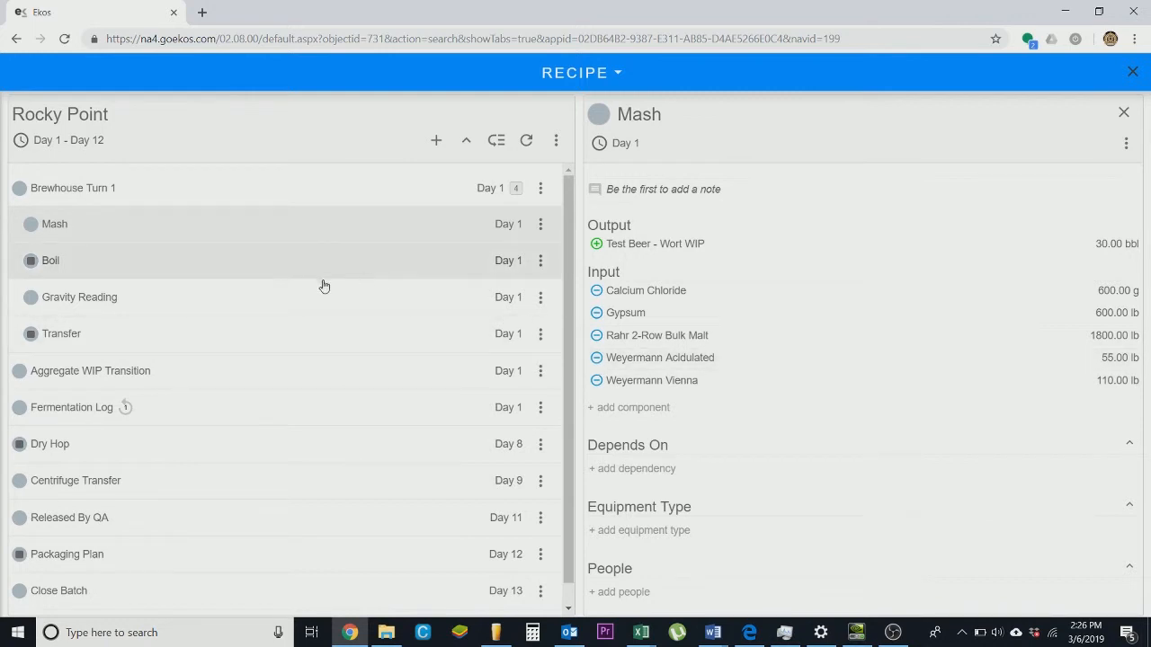
# - Add Galaxy from all items as an input component of the Boil task with 22 lb
pyautogui.click(237, 274)
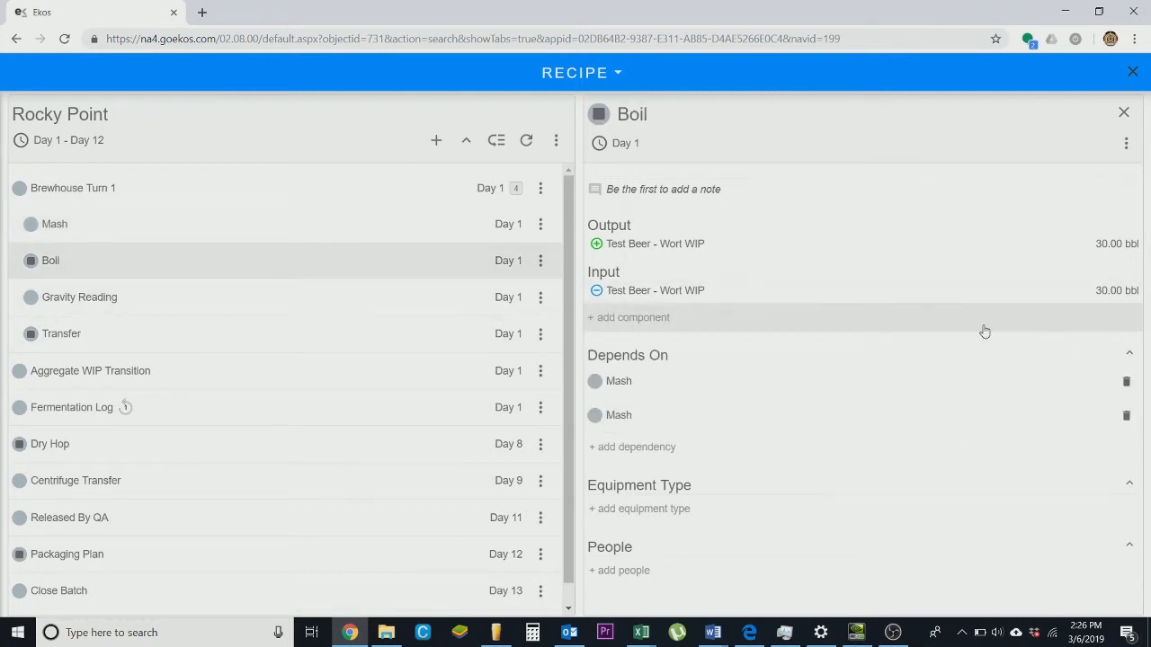
pyautogui.click(986, 331)
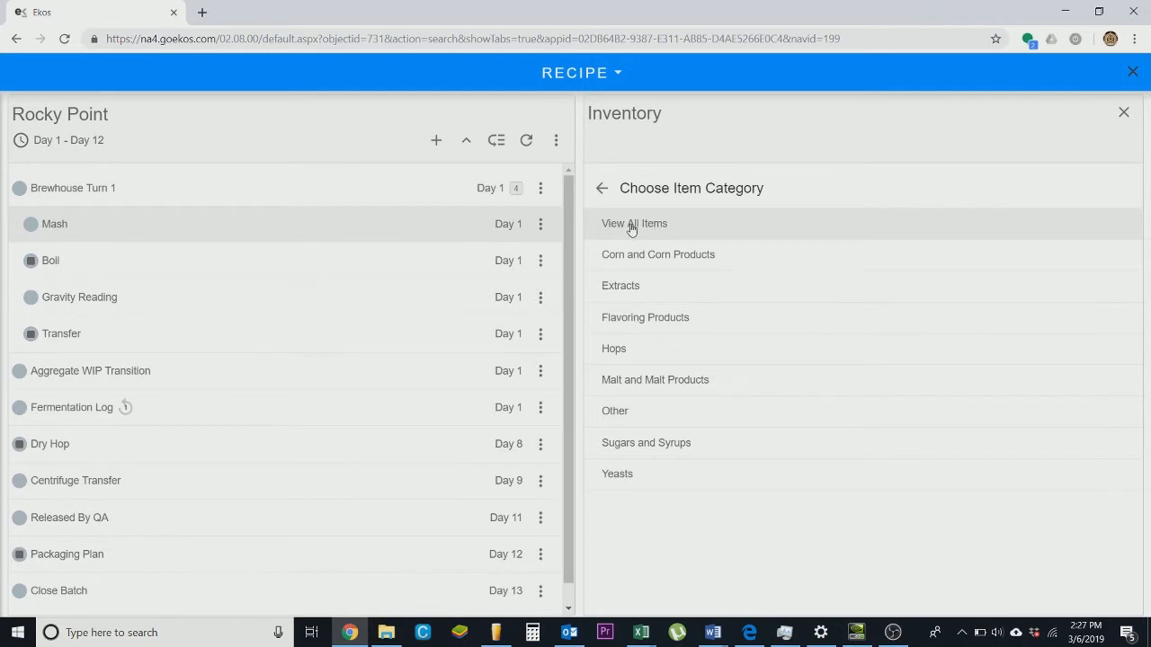
pyautogui.click(632, 230)
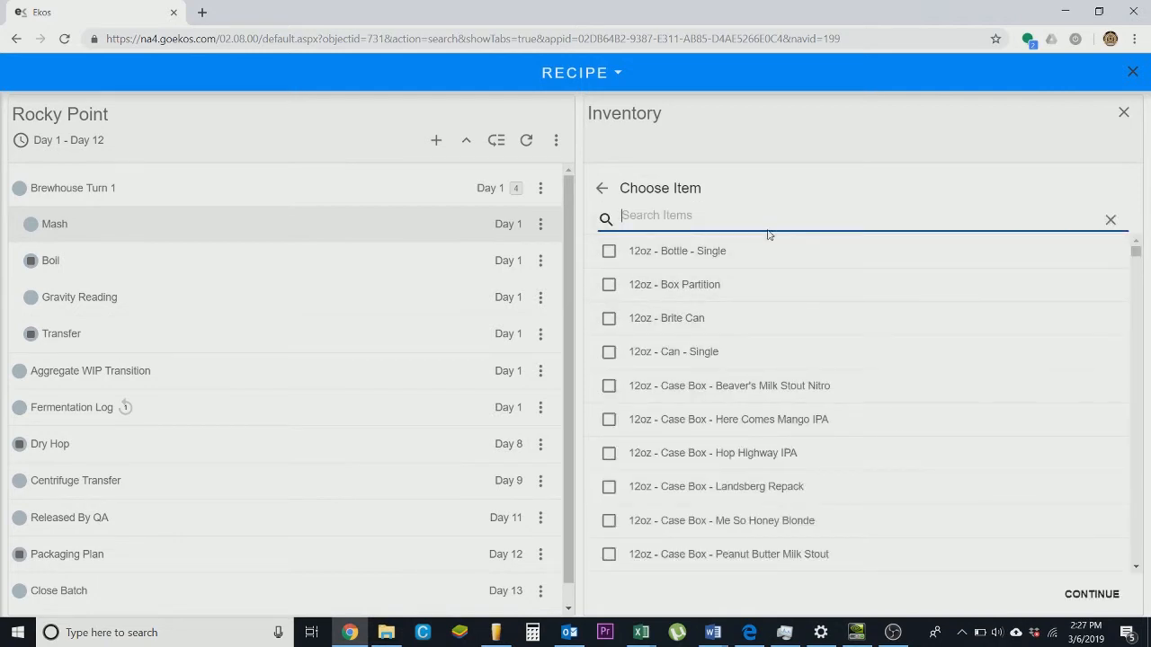
pyautogui.write('gala')
pyautogui.click(611, 252)
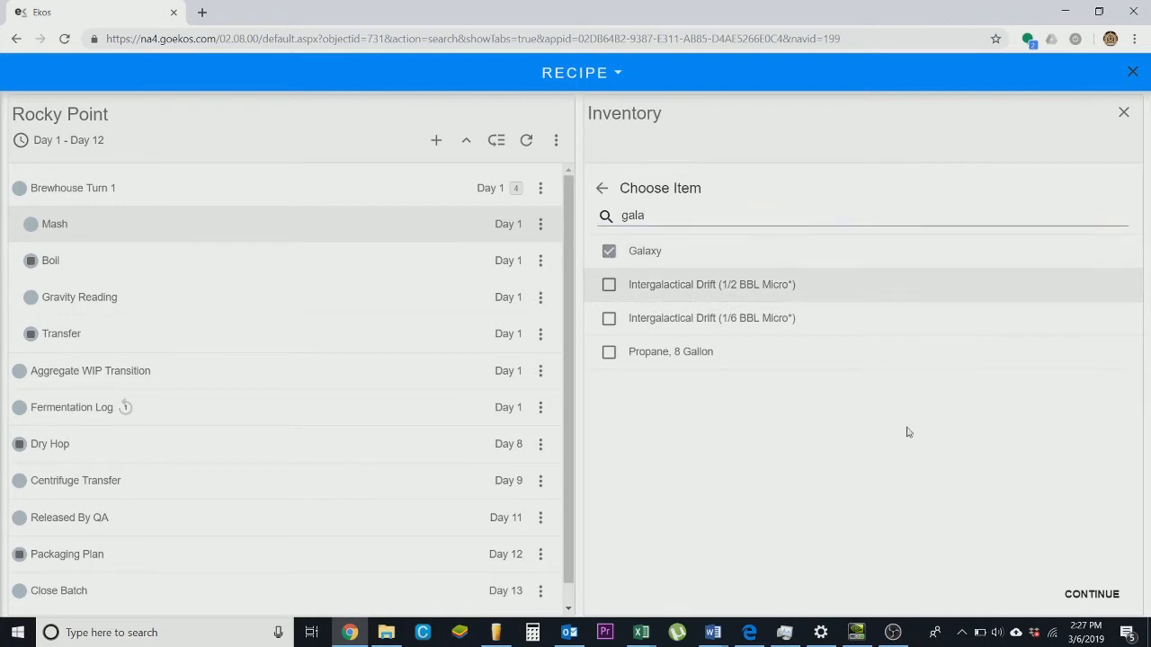
pyautogui.click(1090, 593)
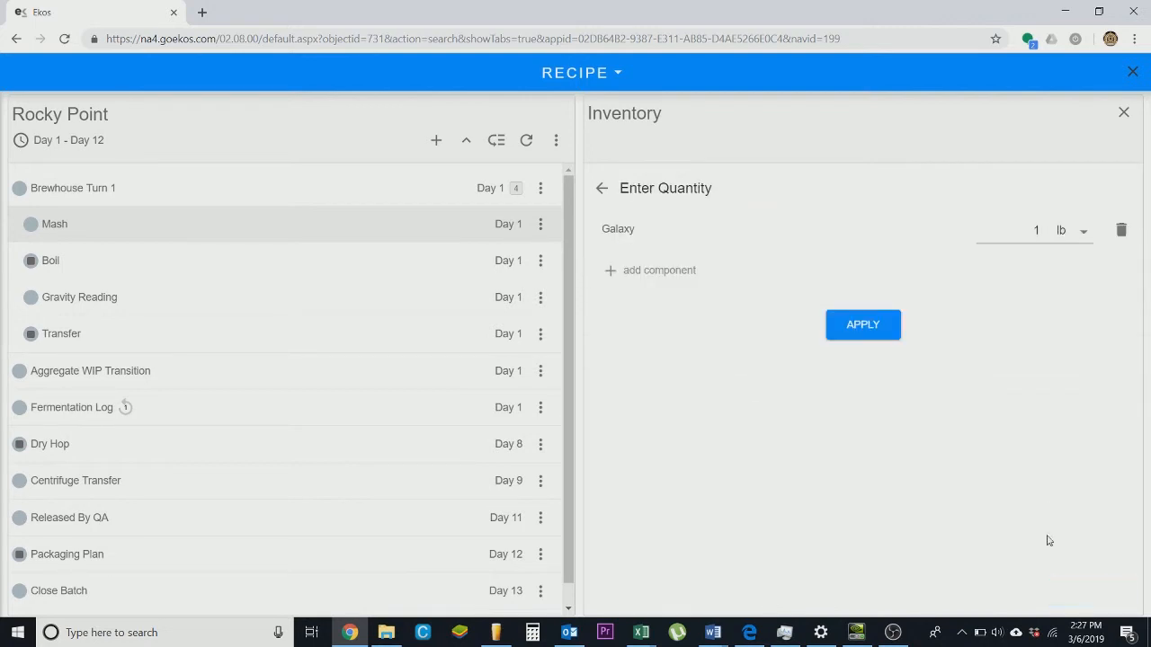
pyautogui.doubleClick(1036, 231)
pyautogui.write('22')
pyautogui.click(866, 325)
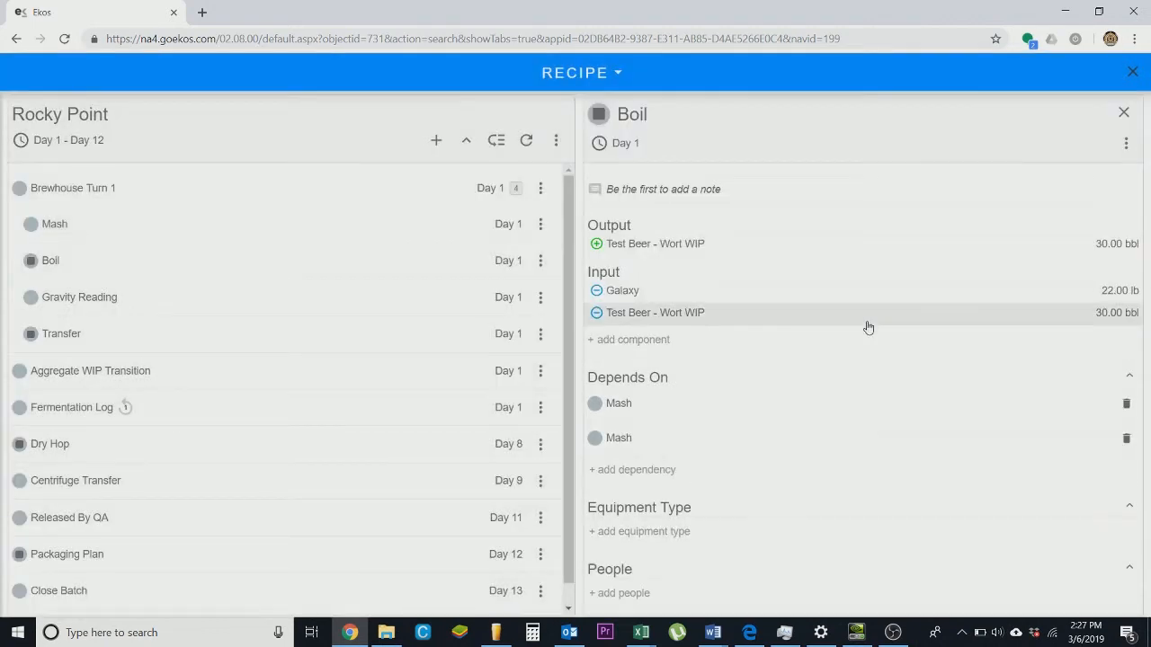
# - Add Galaxy from the Hops category as an input component of the Transfer task with 11 lb
pyautogui.click(242, 333)
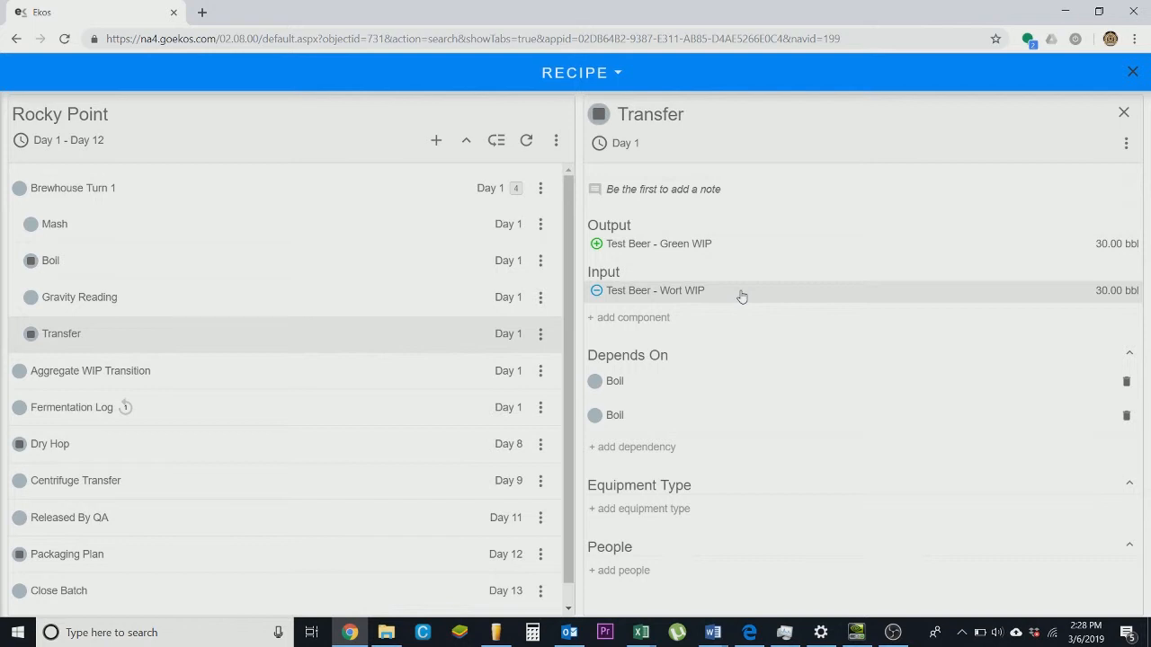
pyautogui.click(675, 319)
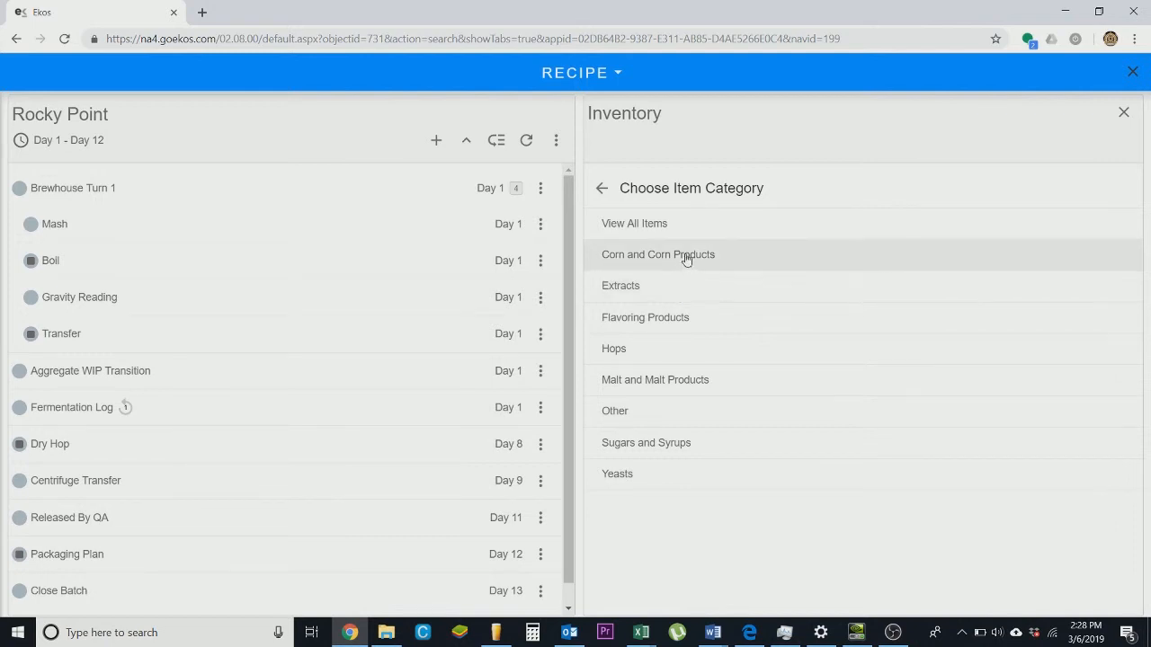
pyautogui.click(688, 364)
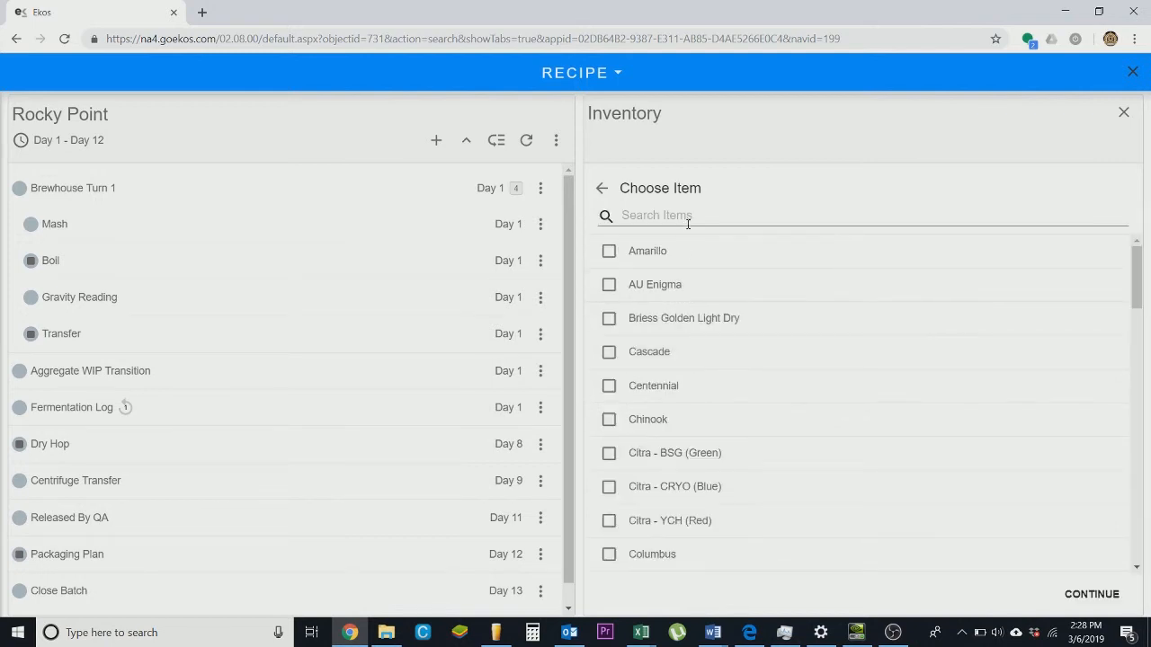
pyautogui.click(688, 222)
pyautogui.write('gal')
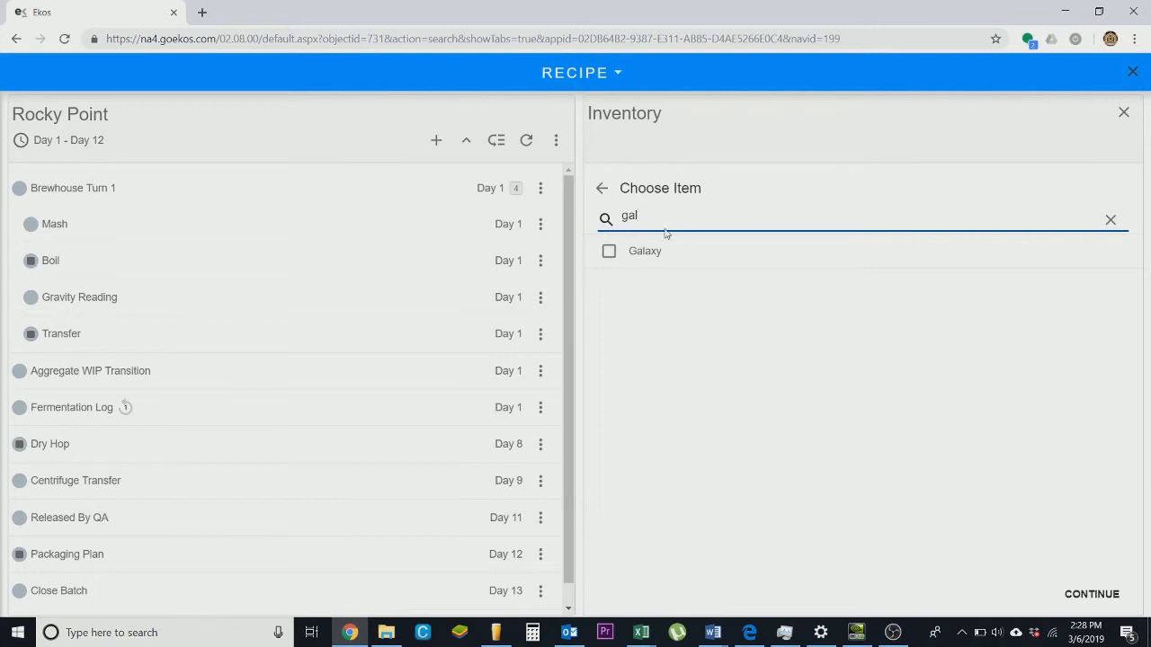
pyautogui.click(648, 251)
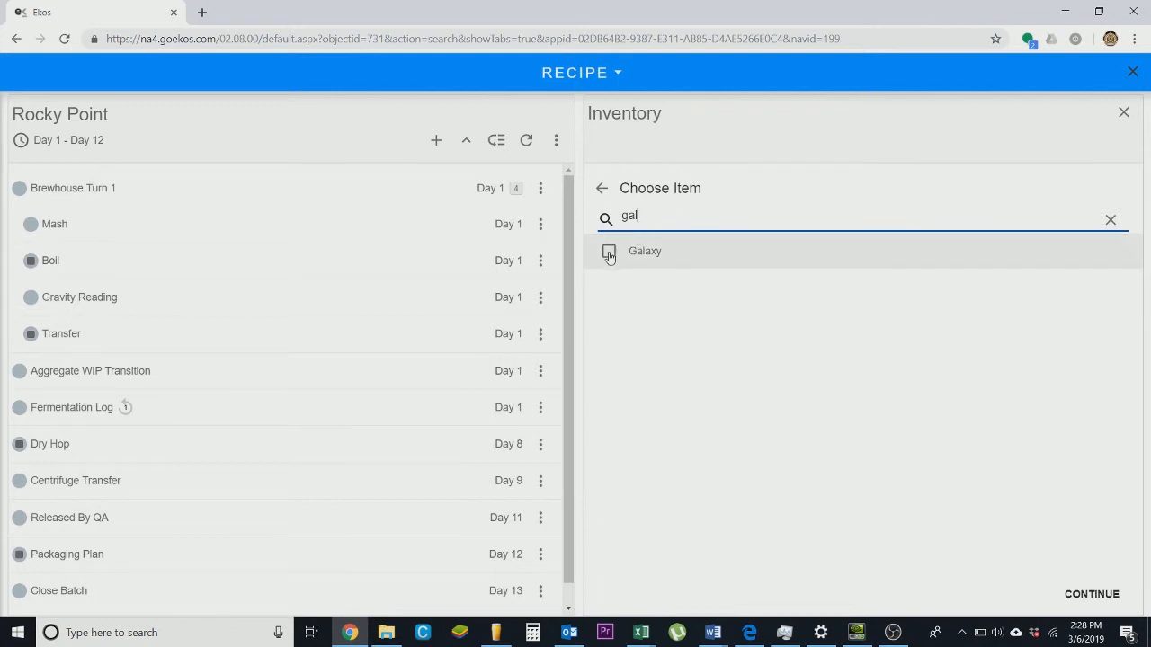
pyautogui.click(1097, 597)
pyautogui.click(1034, 231)
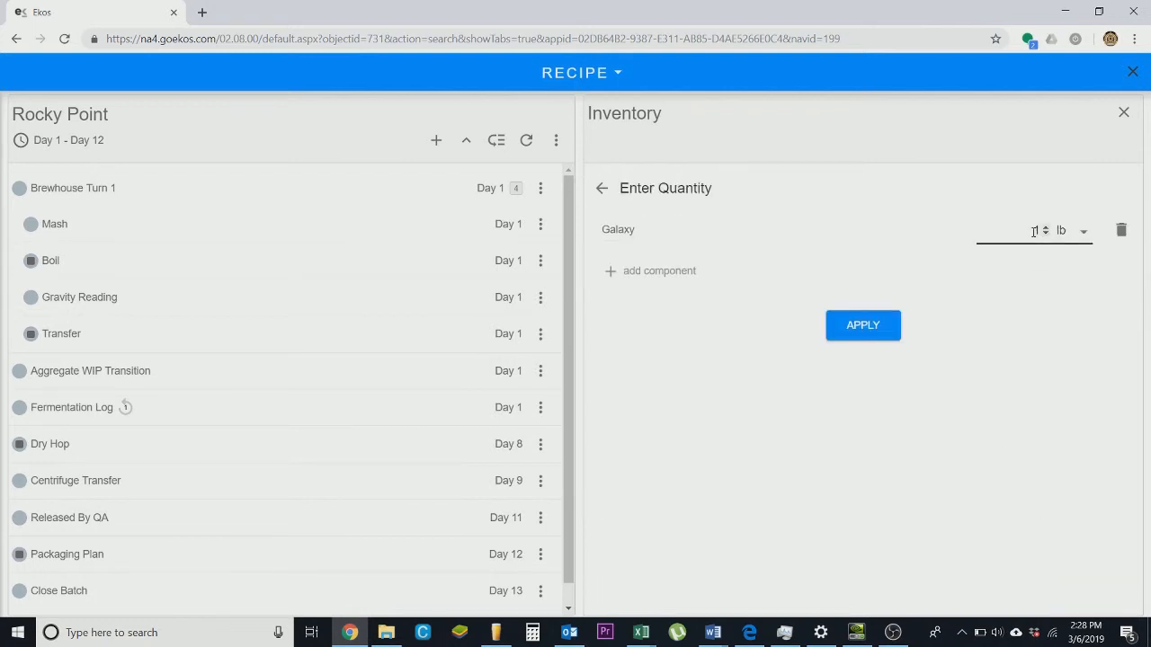
pyautogui.doubleClick(1025, 232)
pyautogui.write('11')
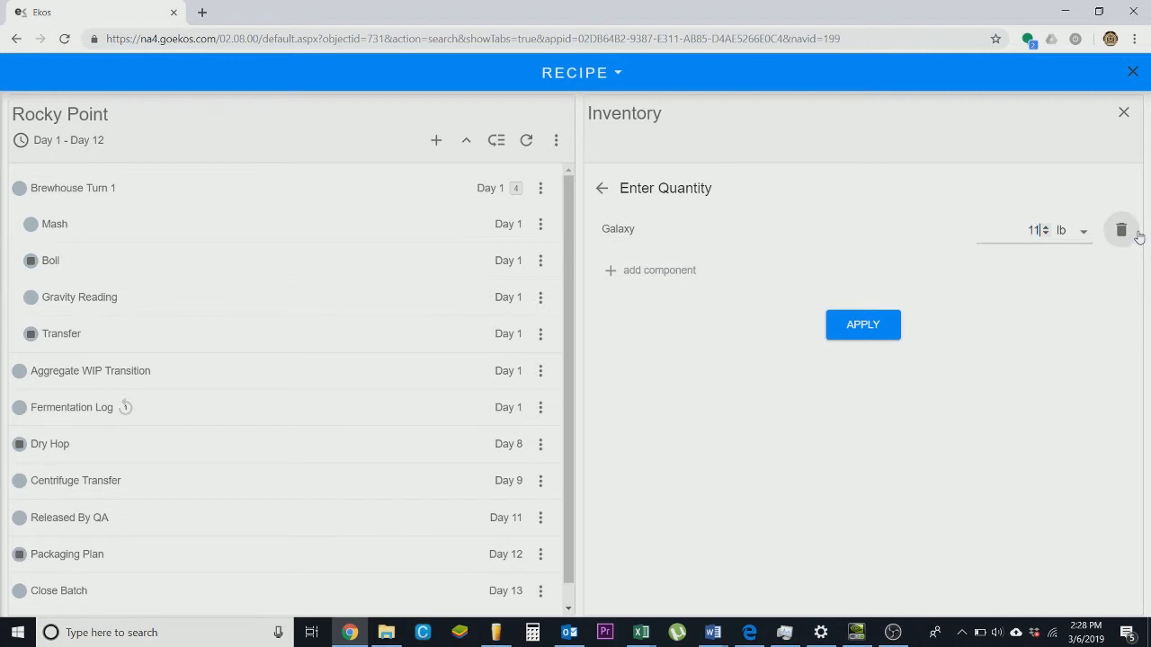
pyautogui.click(861, 329)
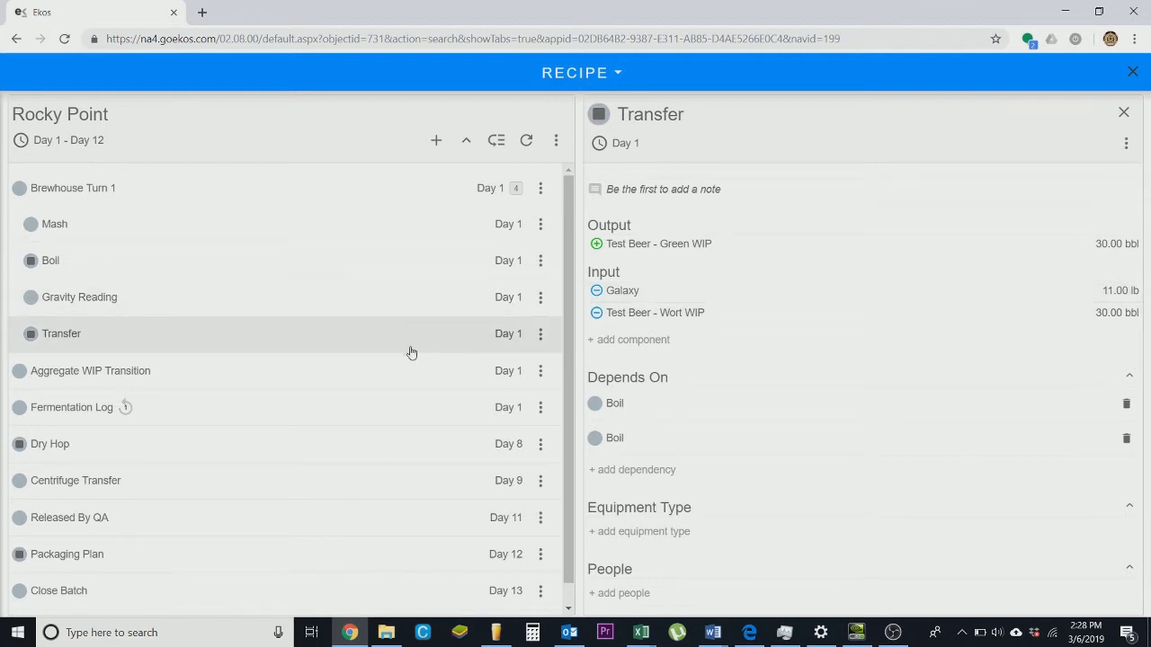
# - Add Citra - CRYO (Blue) from the Hops category as an input component of the Dry Hop task with 44 lb
pyautogui.click(341, 374)
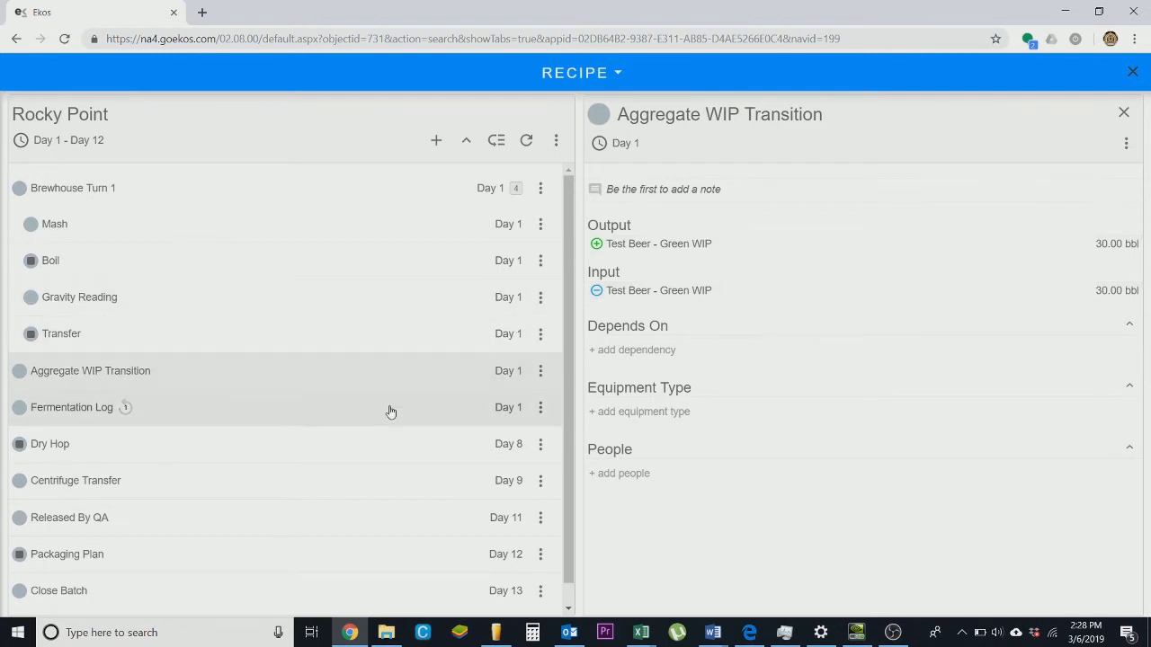
pyautogui.scroll(-1, 390, 412)
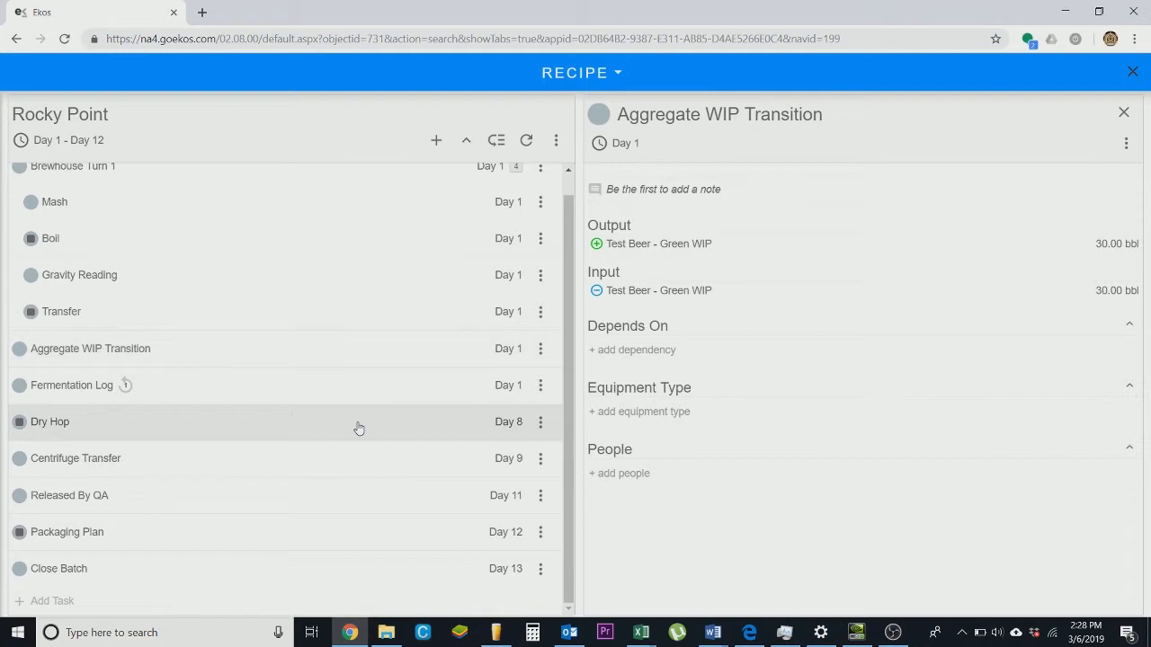
pyautogui.click(358, 428)
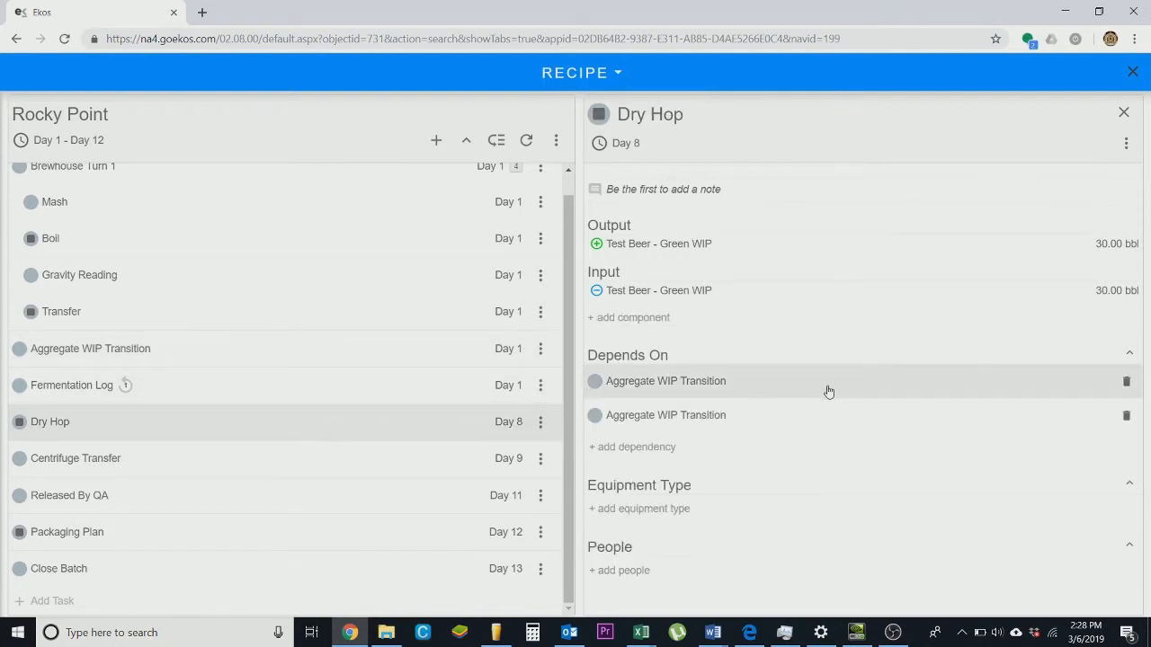
pyautogui.click(728, 331)
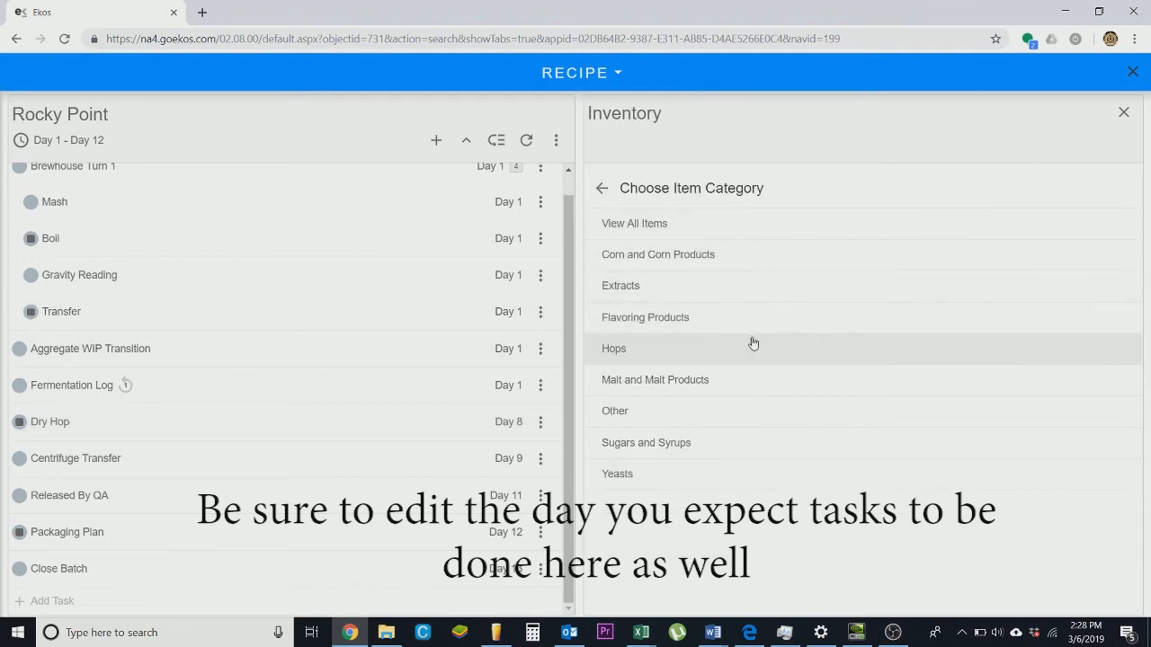
pyautogui.click(747, 360)
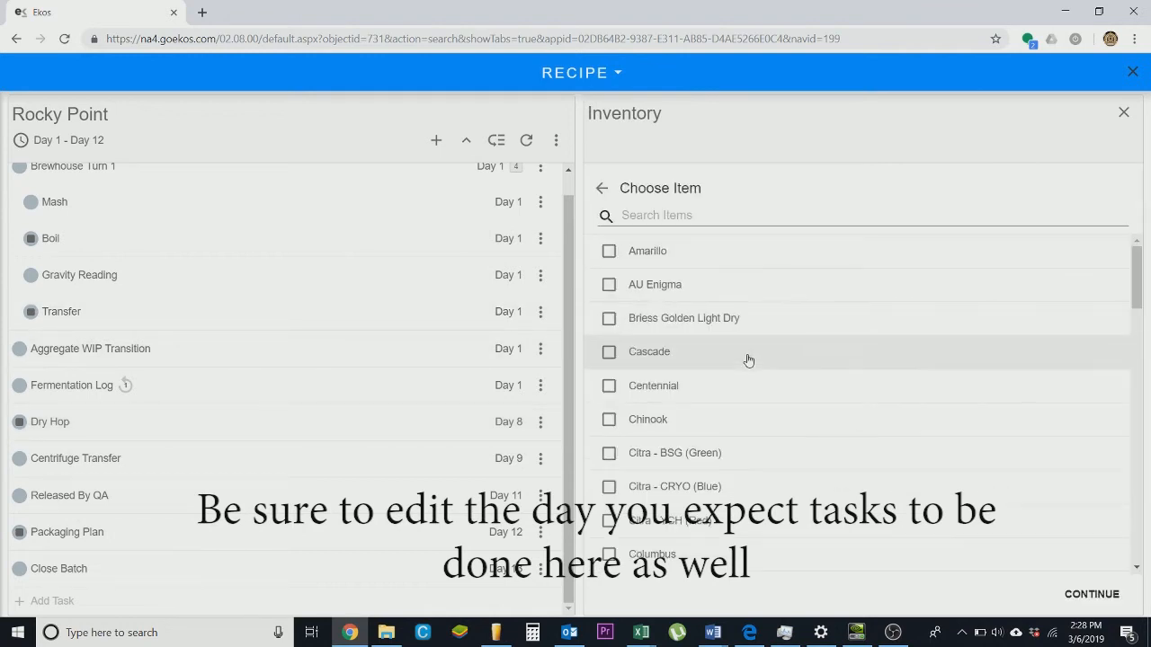
pyautogui.click(680, 220)
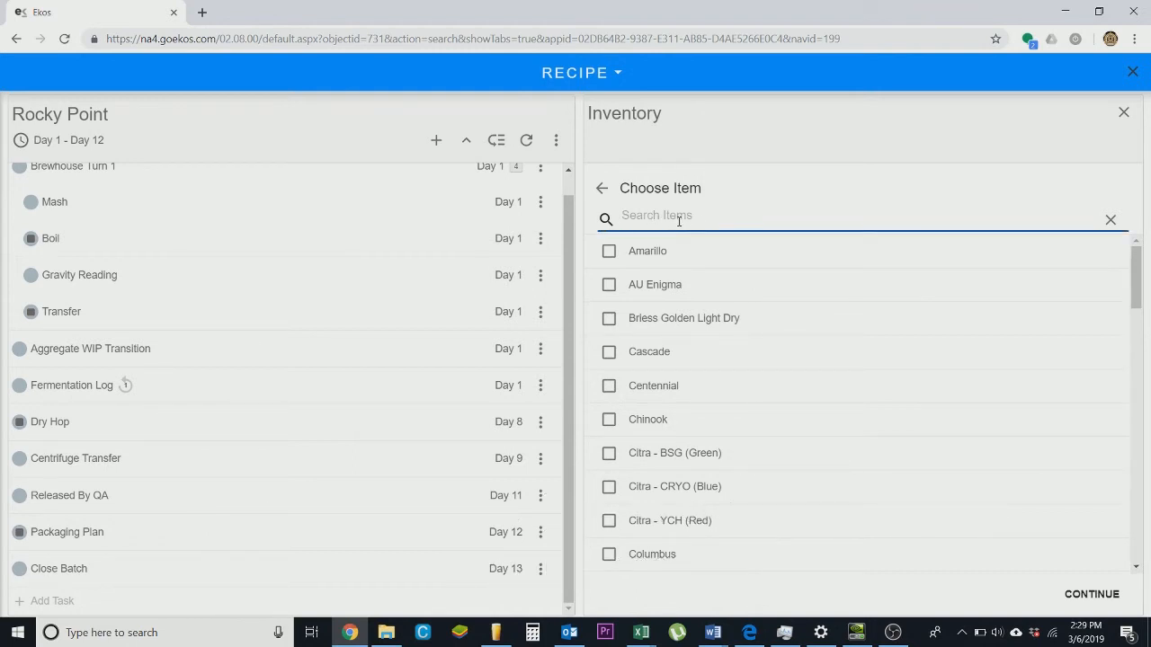
pyautogui.write('citr')
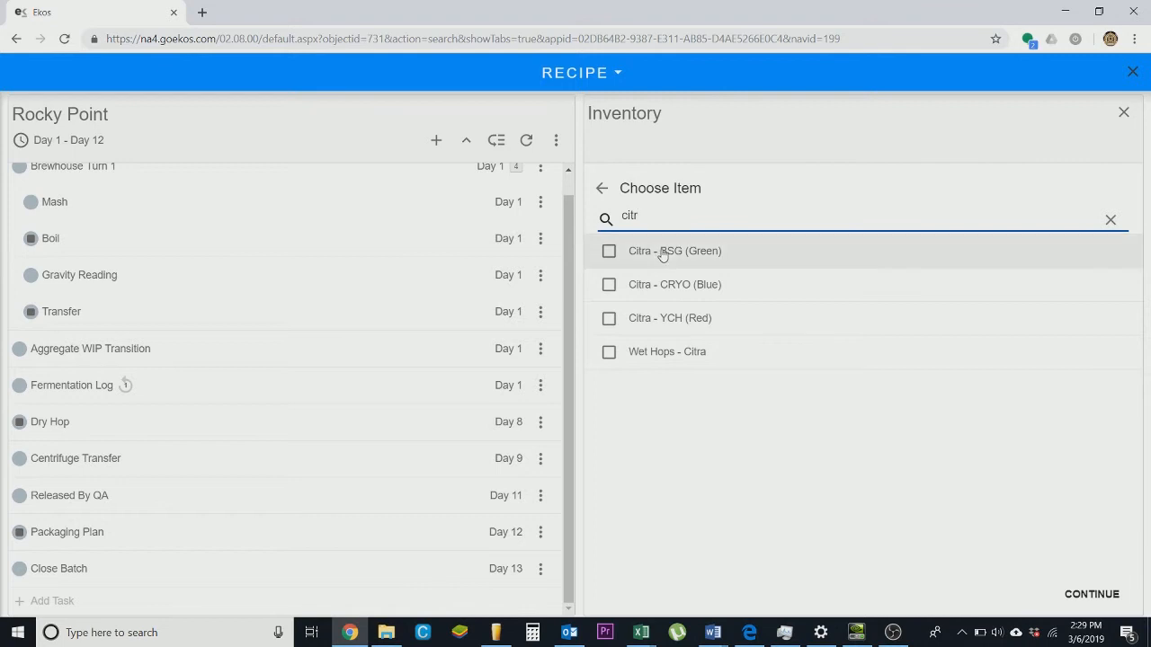
pyautogui.click(608, 284)
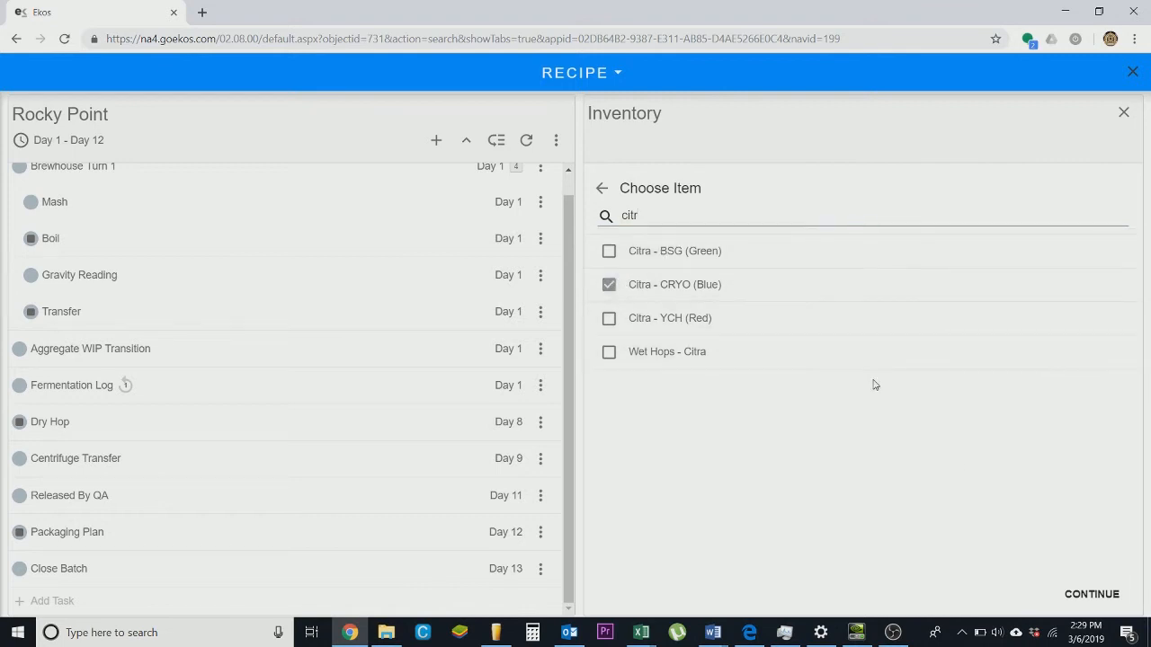
pyautogui.click(1092, 594)
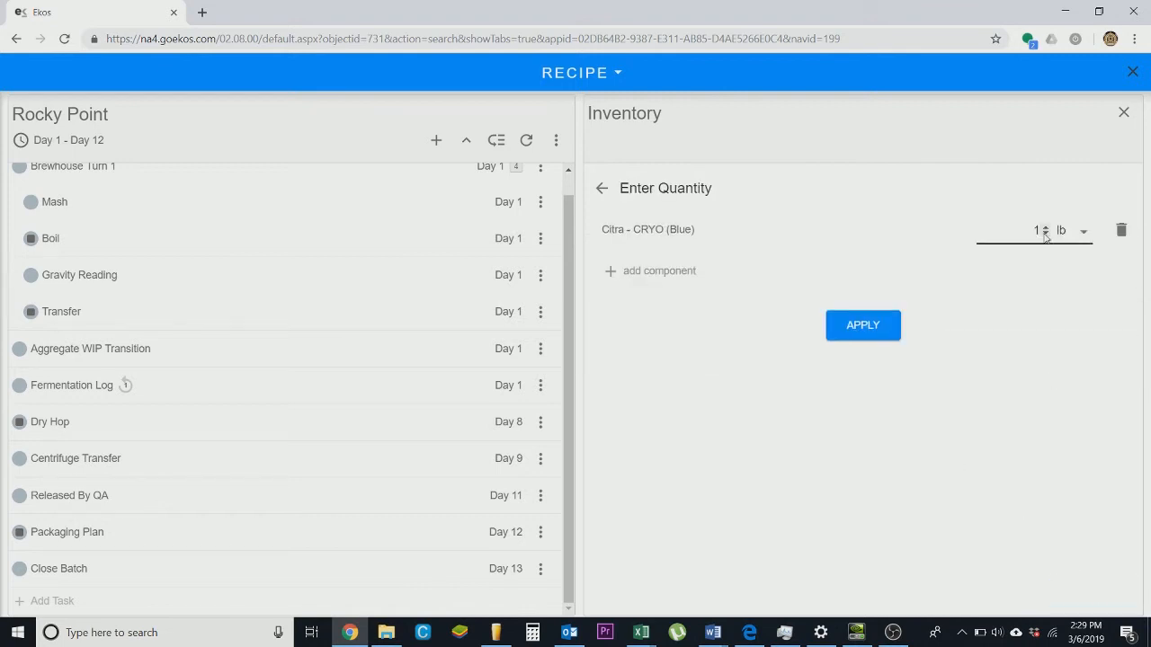
pyautogui.doubleClick(1030, 230)
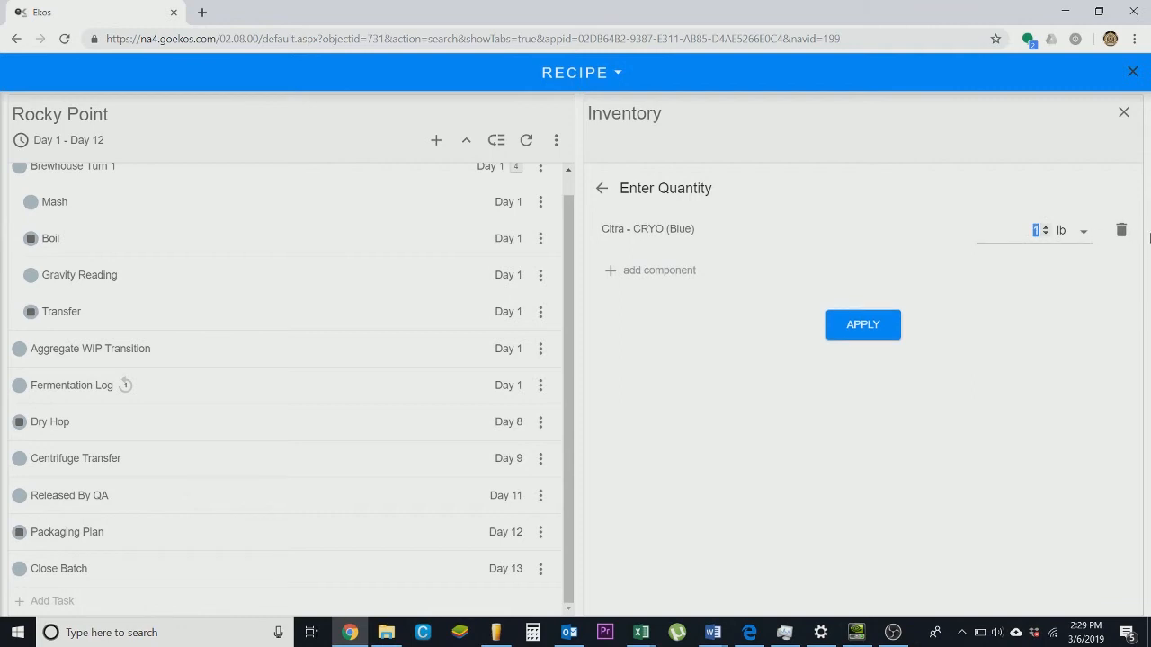
pyautogui.write('44')
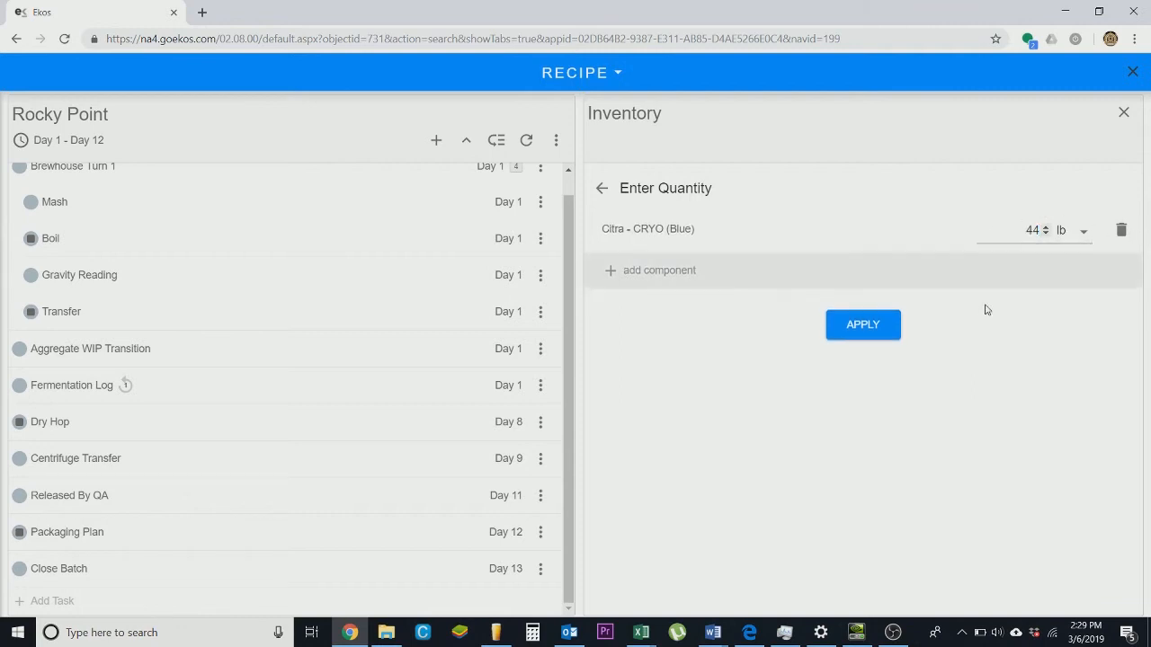
pyautogui.click(859, 329)
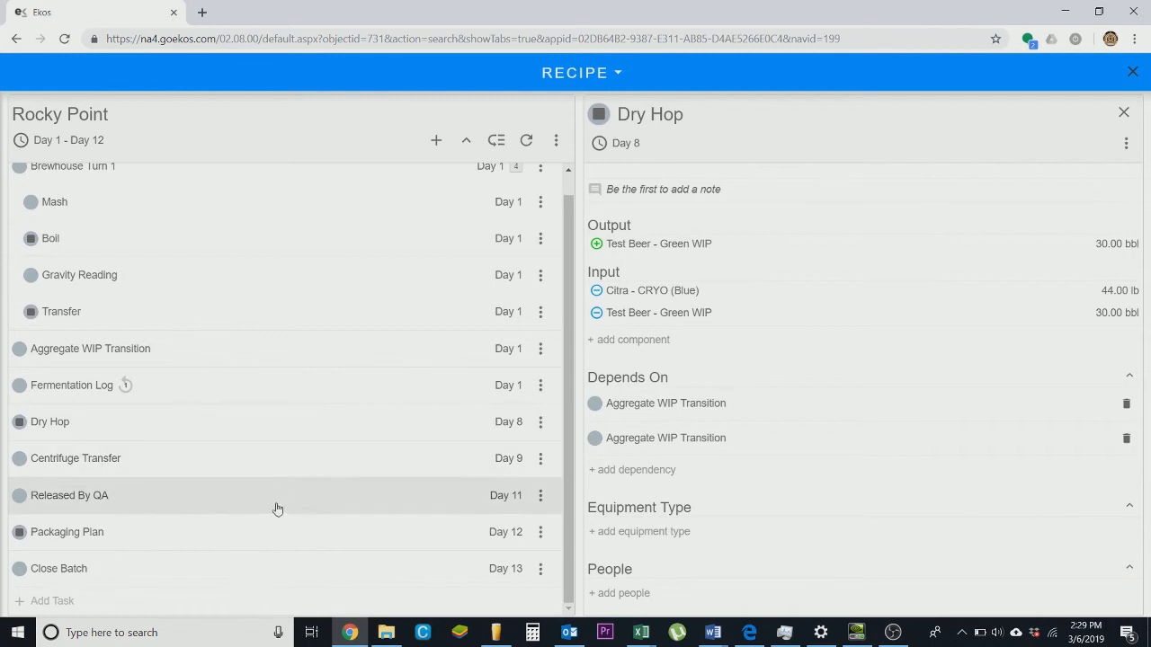
# - Review the Released By QA and Packaging Plan tasks and close the recipe editor
pyautogui.click(239, 474)
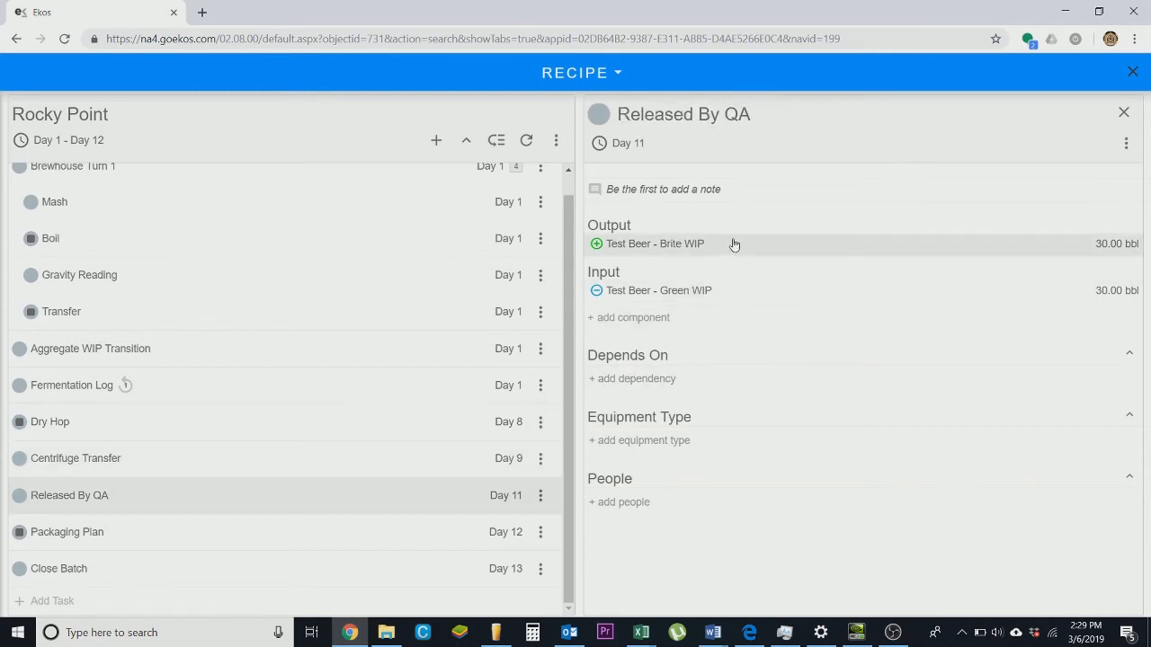
pyautogui.click(183, 536)
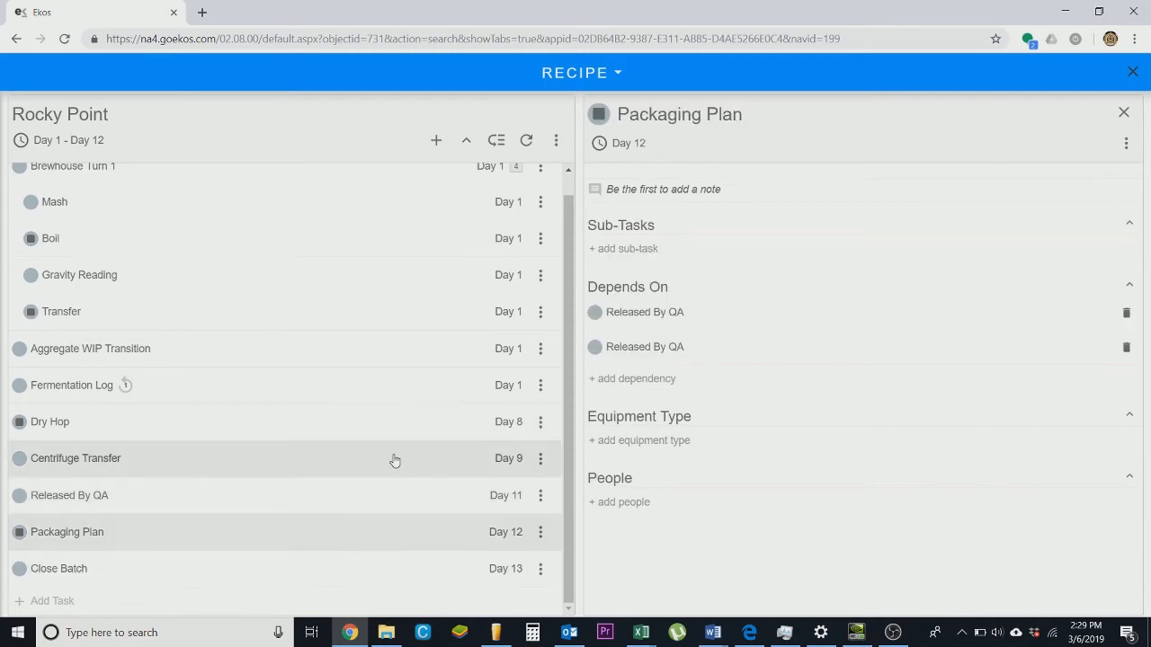
pyautogui.scroll(1, 394, 461)
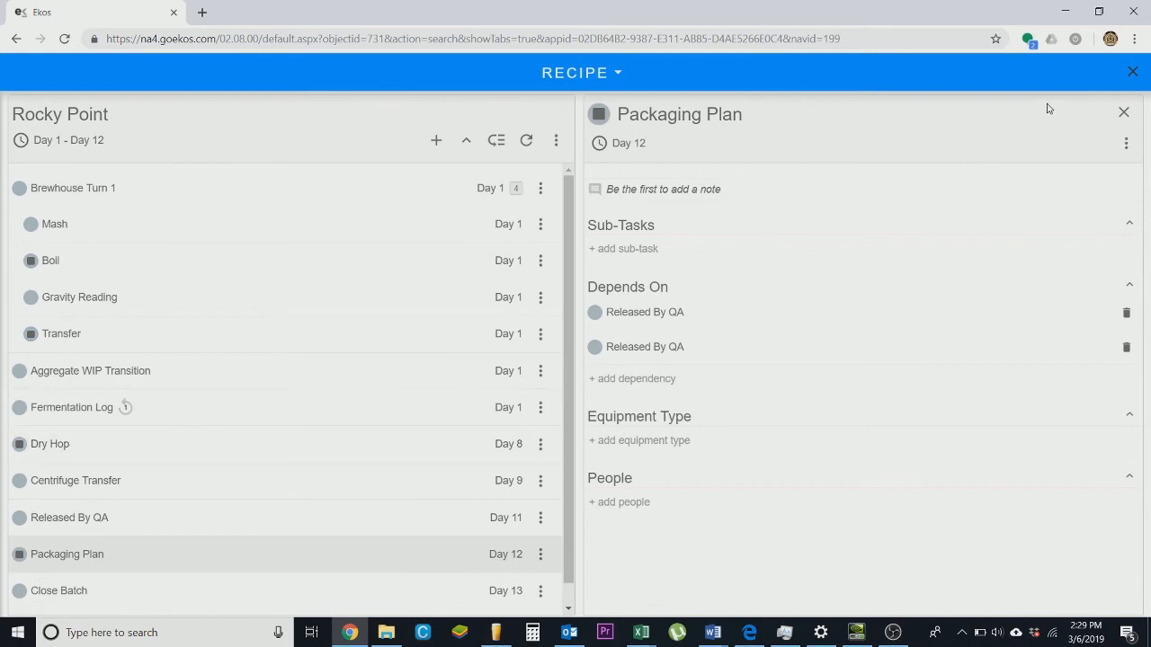
pyautogui.click(1131, 73)
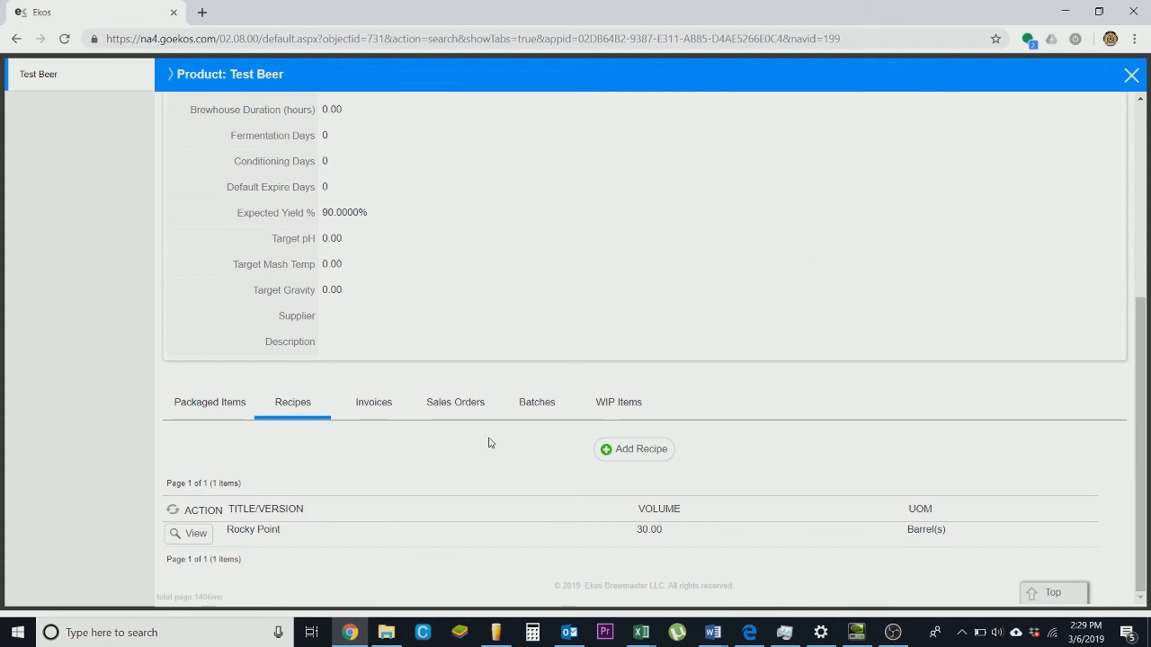
pyautogui.scroll(-4, 490, 442)
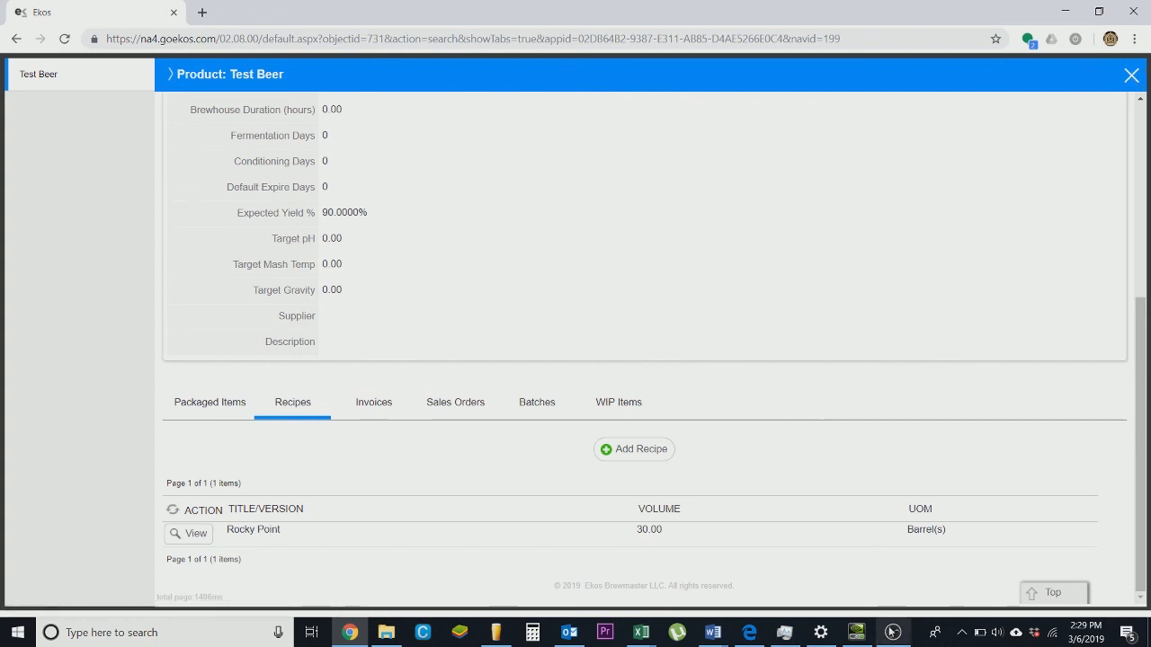
pyautogui.click(892, 632)
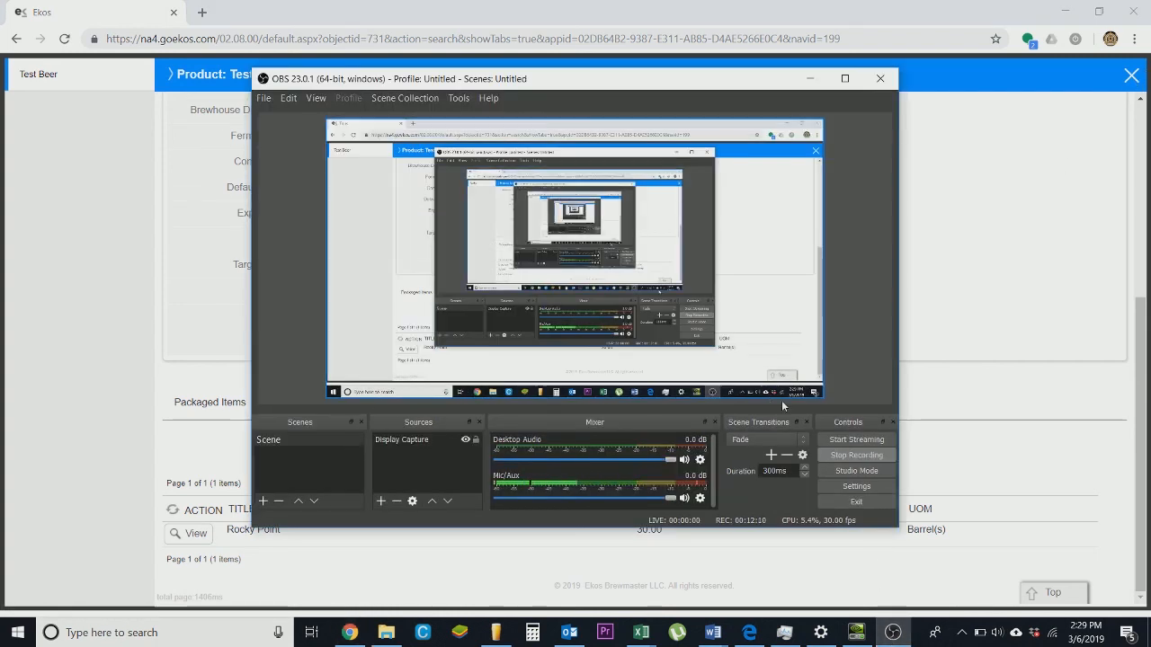